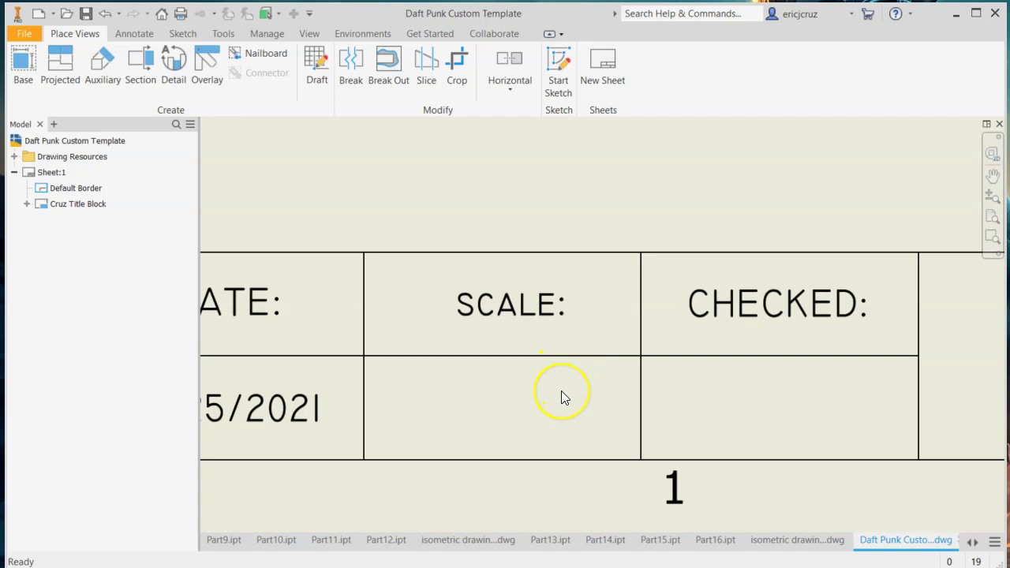
scroll(561, 391, "up", 2)
scroll(561, 391, "up", 2)
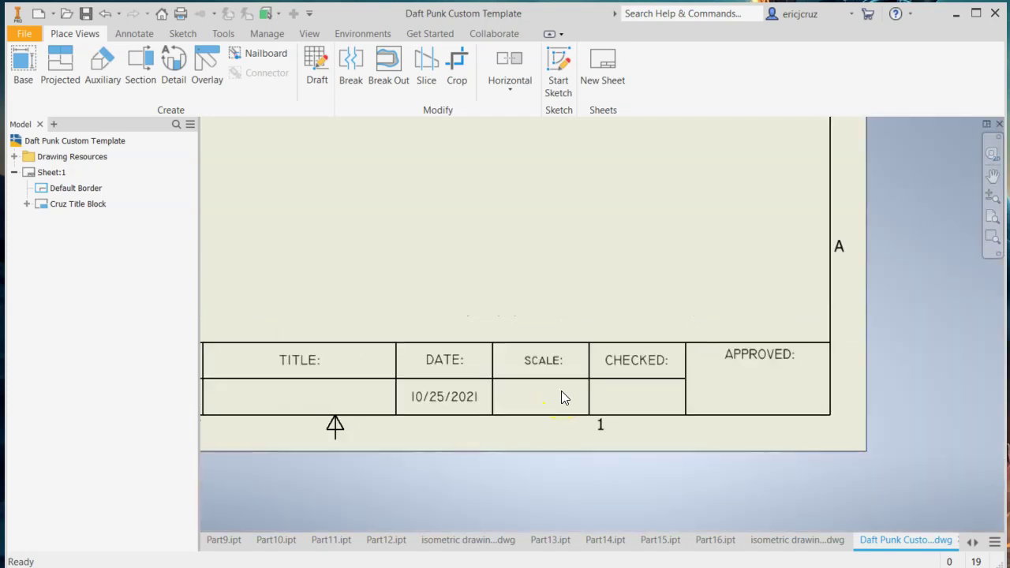
middle_click_drag(513, 303, 598, 282)
scroll(630, 318, "up", 2)
middle_click_drag(620, 345, 631, 411)
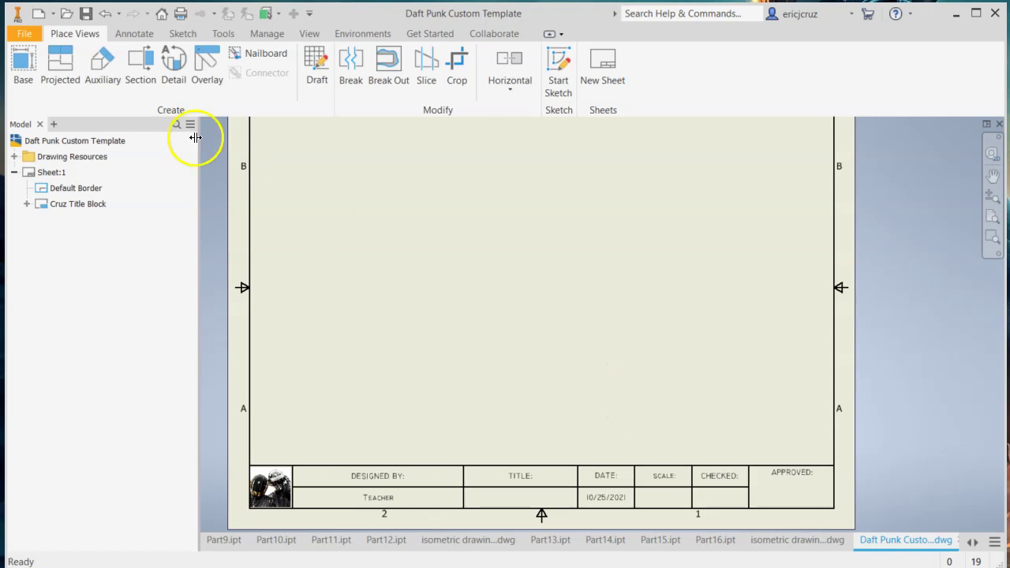
Step: Look through the recent documents on the home page and reopen the Daft Punk Custom Template drawing
left_click(161, 13)
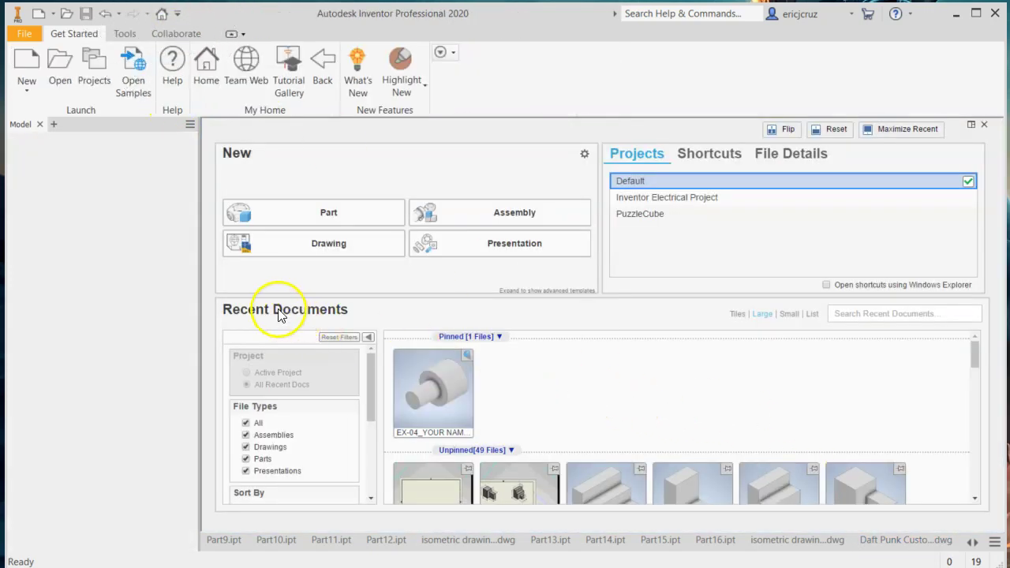
scroll(783, 376, "down", 3)
left_click(514, 386)
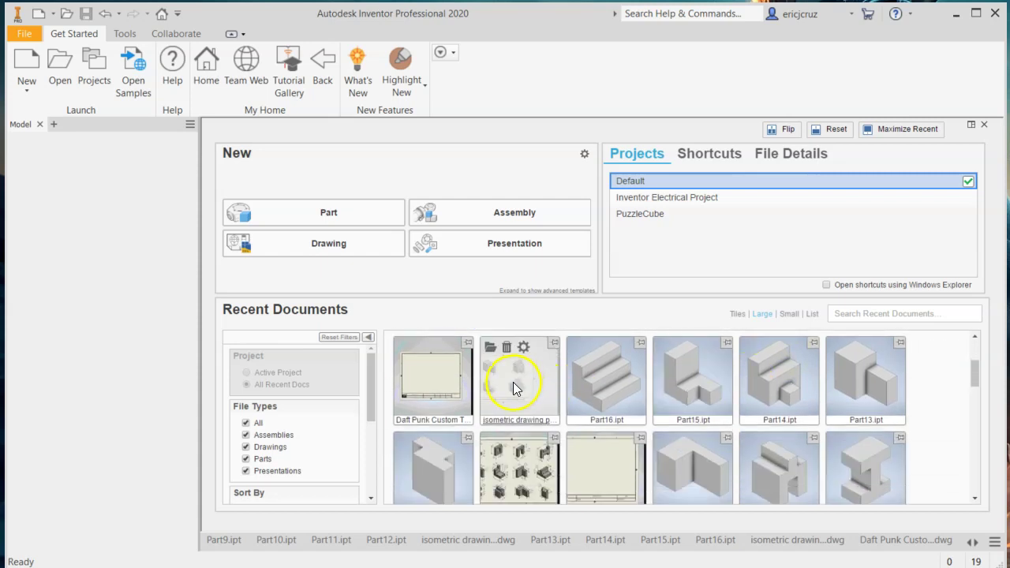
left_click(444, 386)
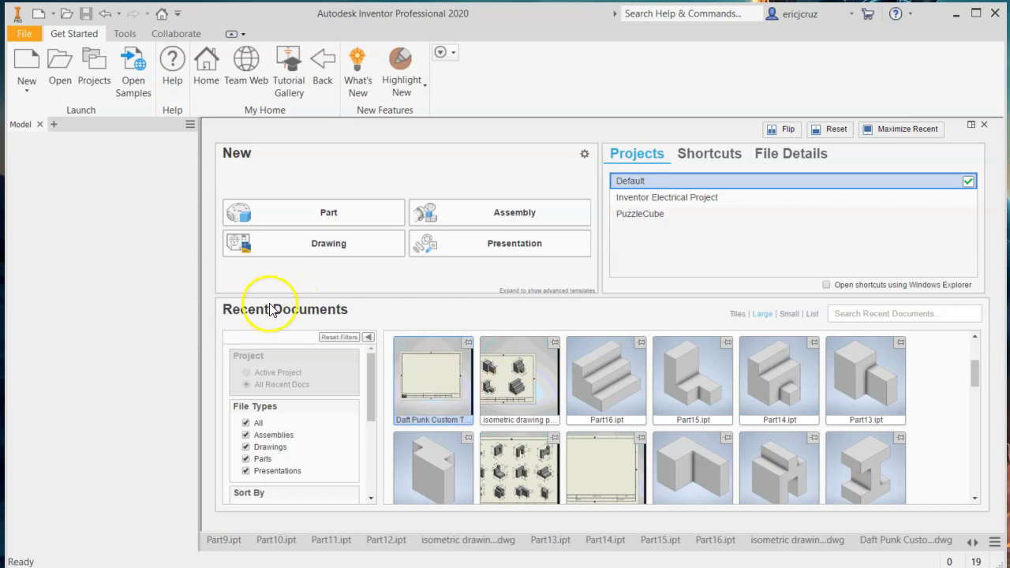
left_click(58, 78)
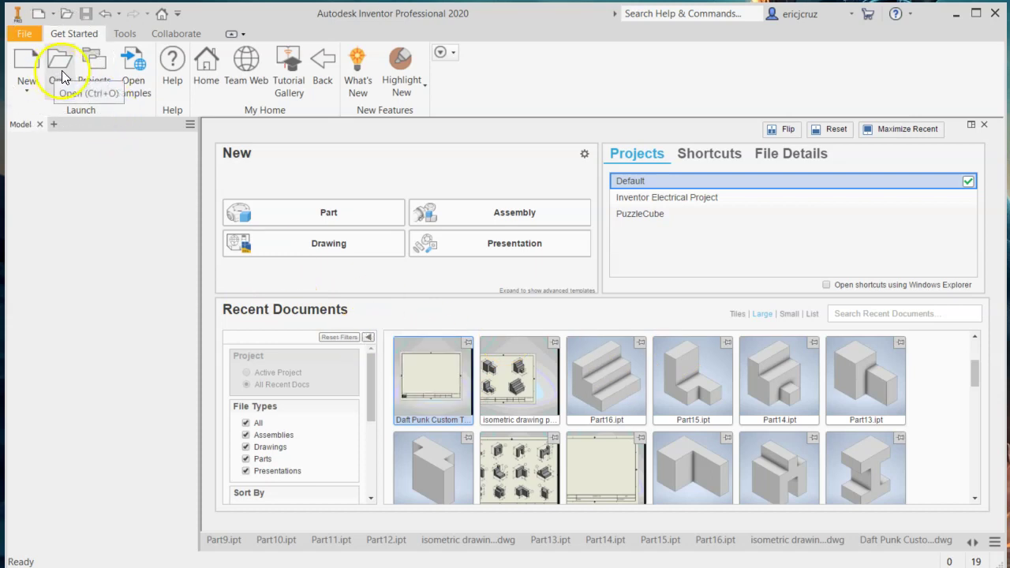
left_click(450, 372)
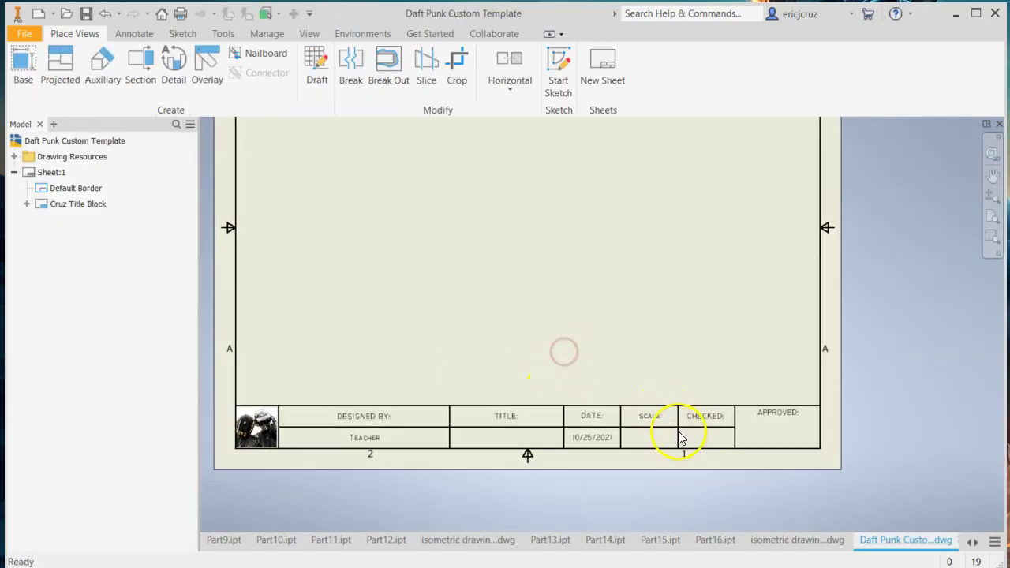
Step: Examine the DATE, SCALE, CHECKED and APPROVED cells of the title block
scroll(687, 426, "down", 4)
scroll(587, 383, "up", 5)
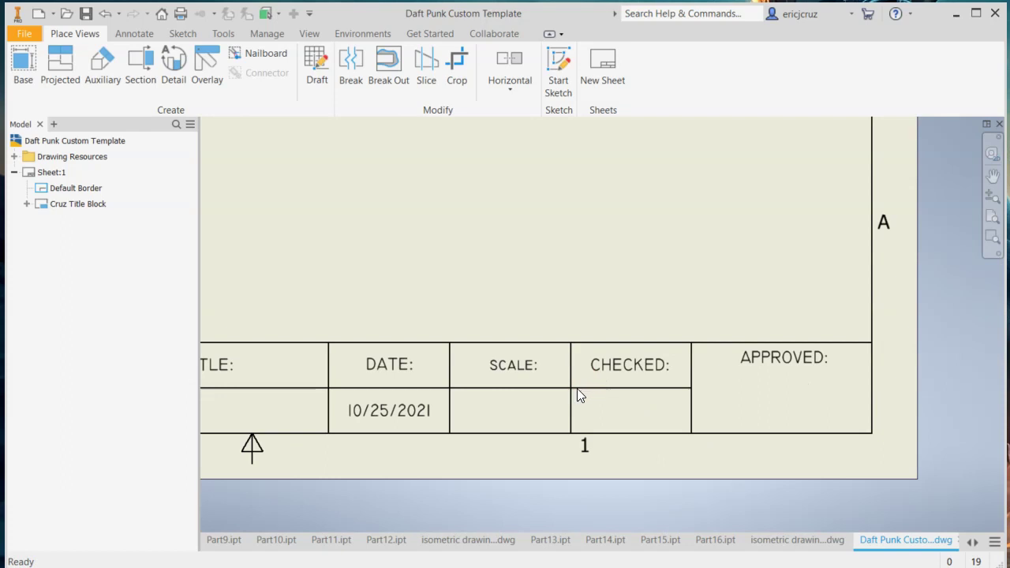
scroll(556, 408, "up", 2)
scroll(556, 407, "down", 3)
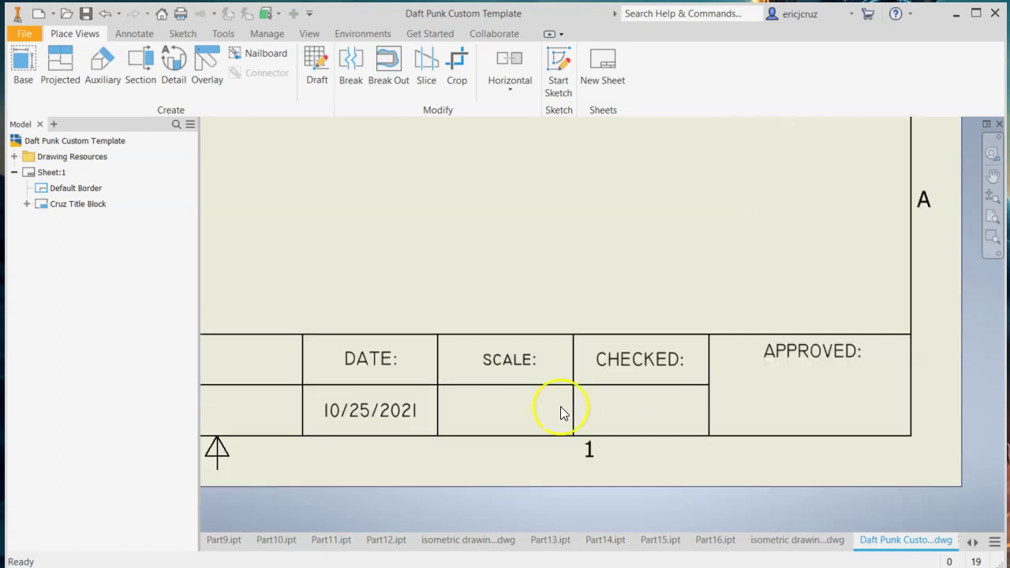
middle_click_drag(564, 413, 536, 419)
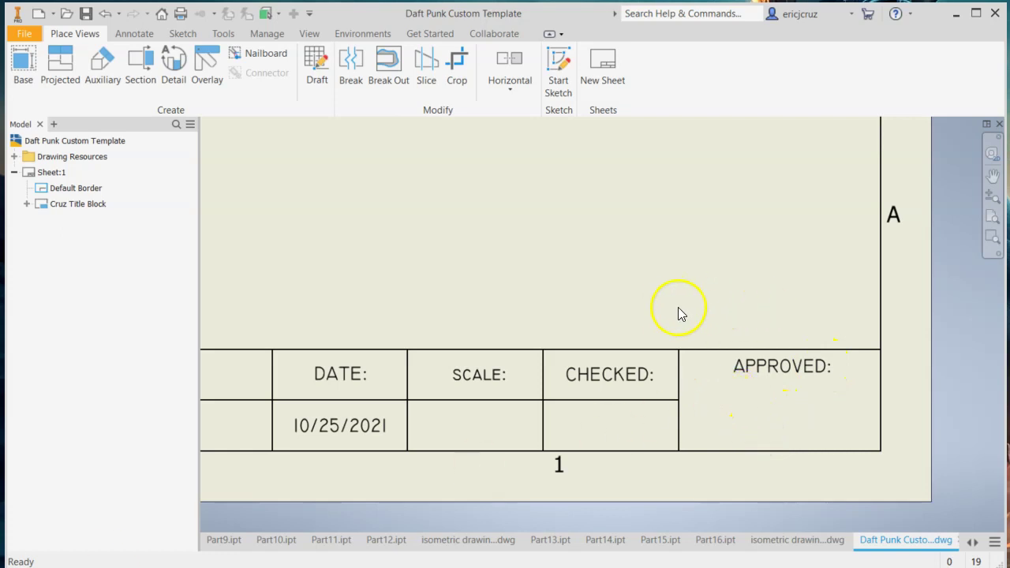
scroll(669, 308, "down", 3)
scroll(678, 311, "up", 2)
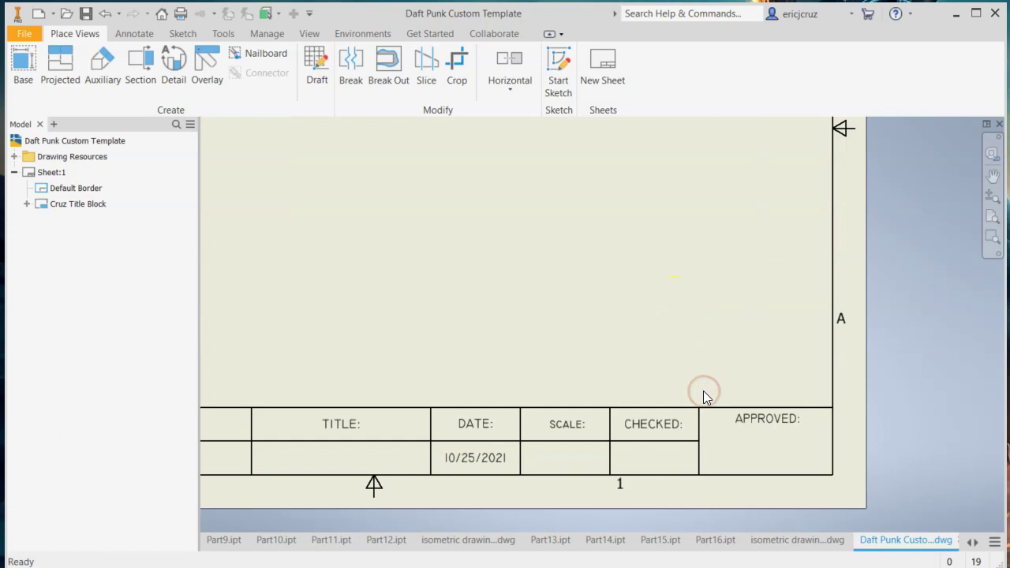
scroll(705, 392, "up", 1)
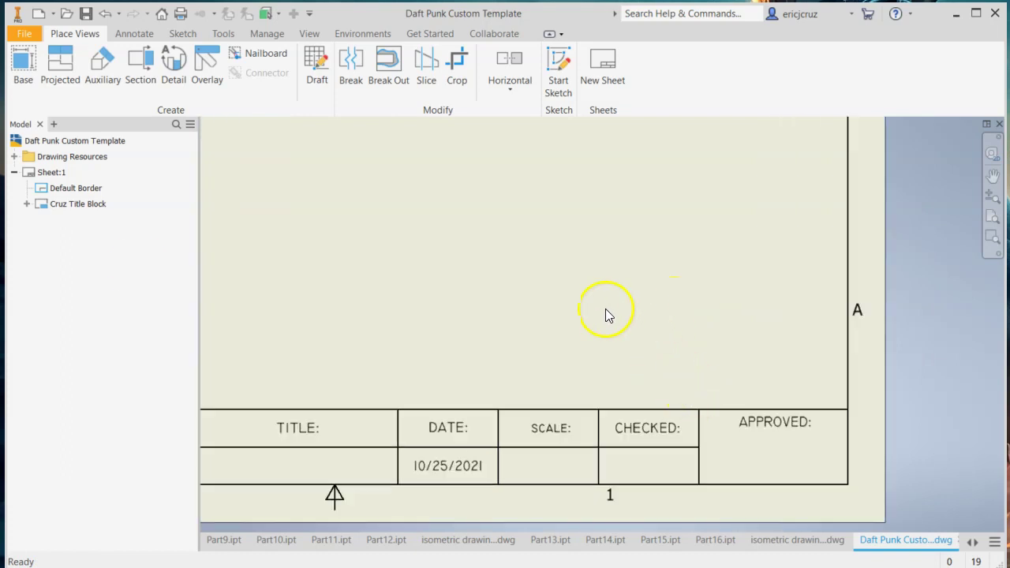
Step: Edit the sheet's title block definition and delete the SCALE: label and the <INITIAL VIEW SCALE> field
right_click(71, 204)
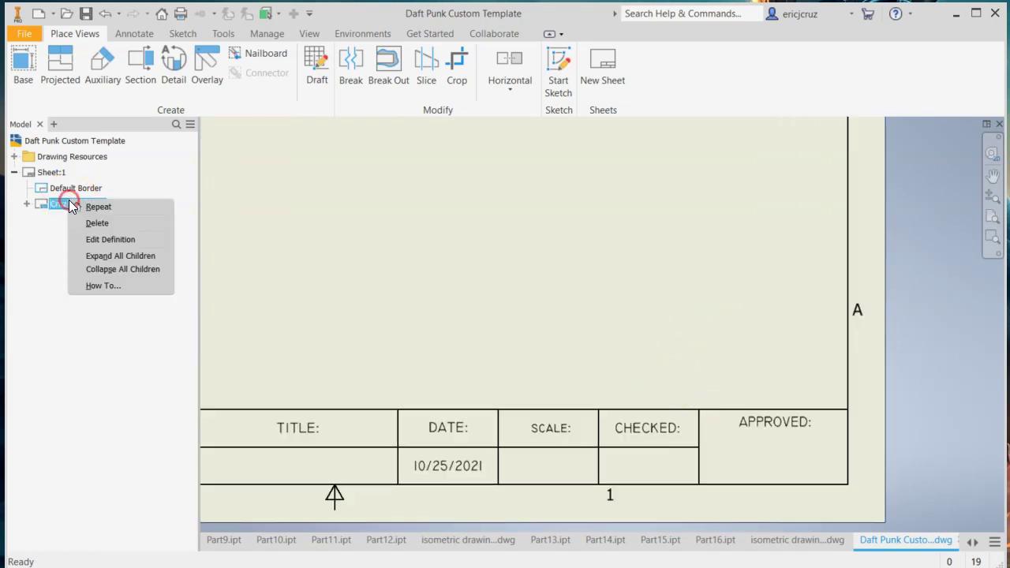
left_click(115, 240)
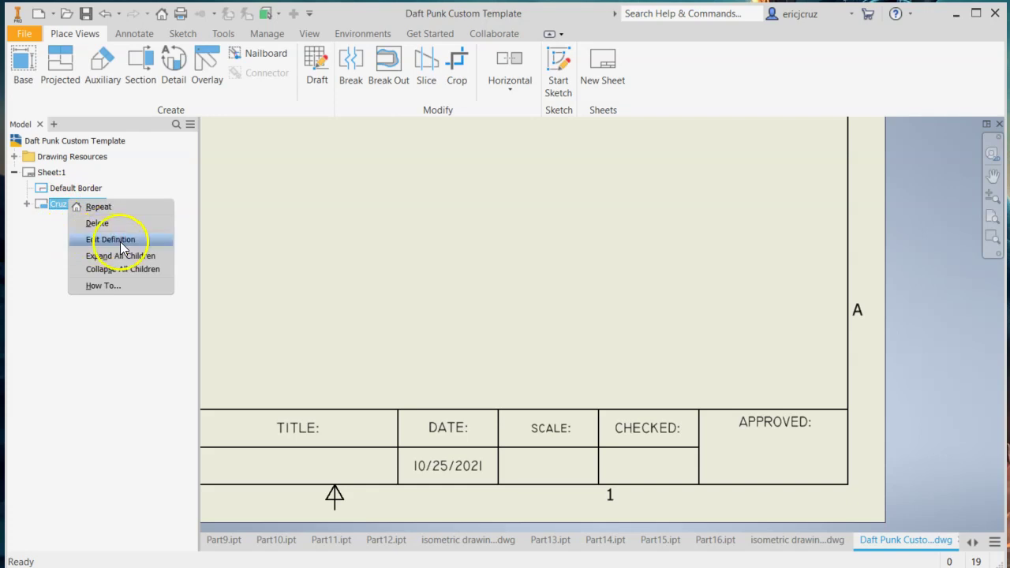
middle_click_drag(564, 352, 518, 226)
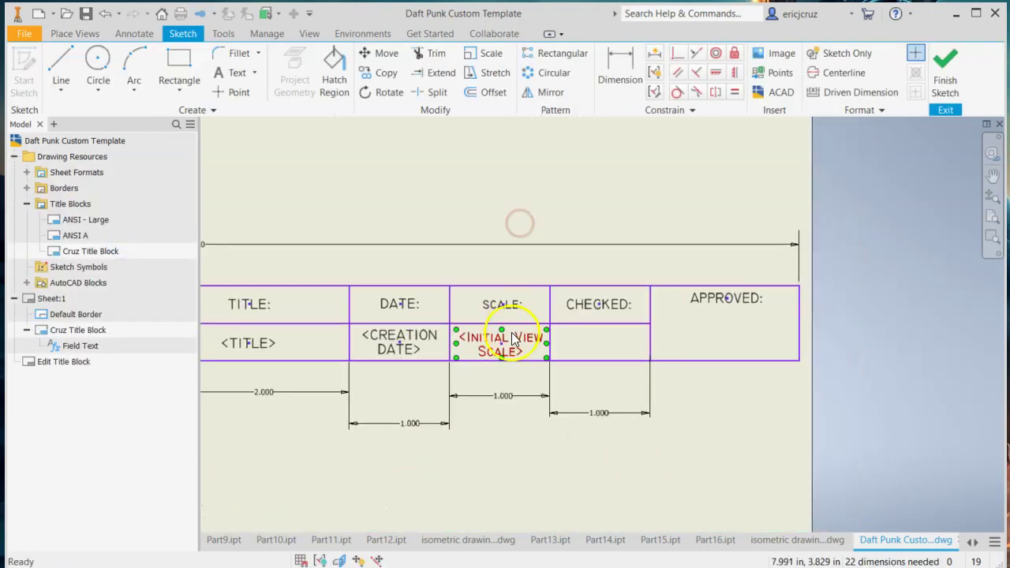
left_click(506, 306)
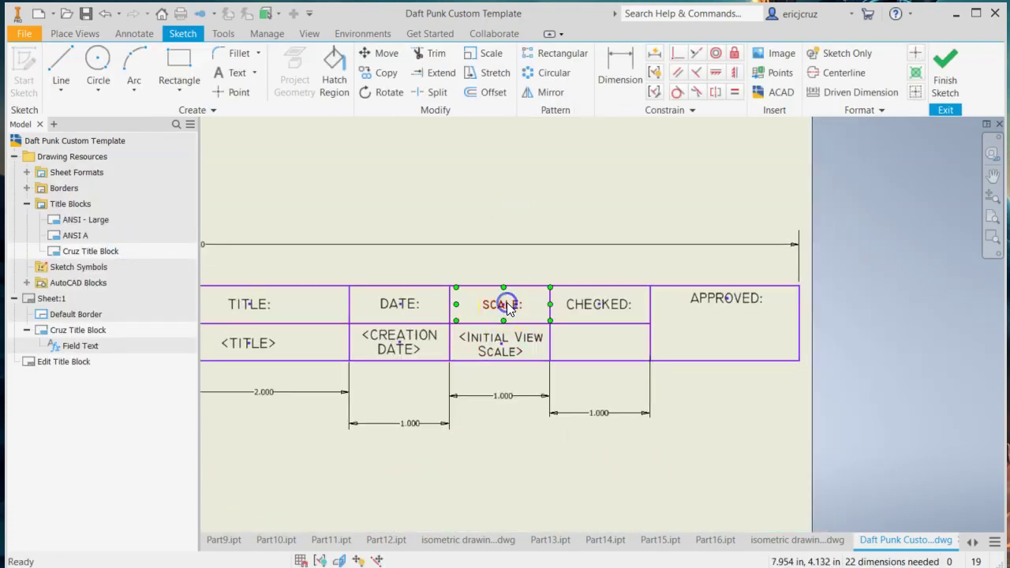
key("Delete")
left_click(516, 335)
key("Delete")
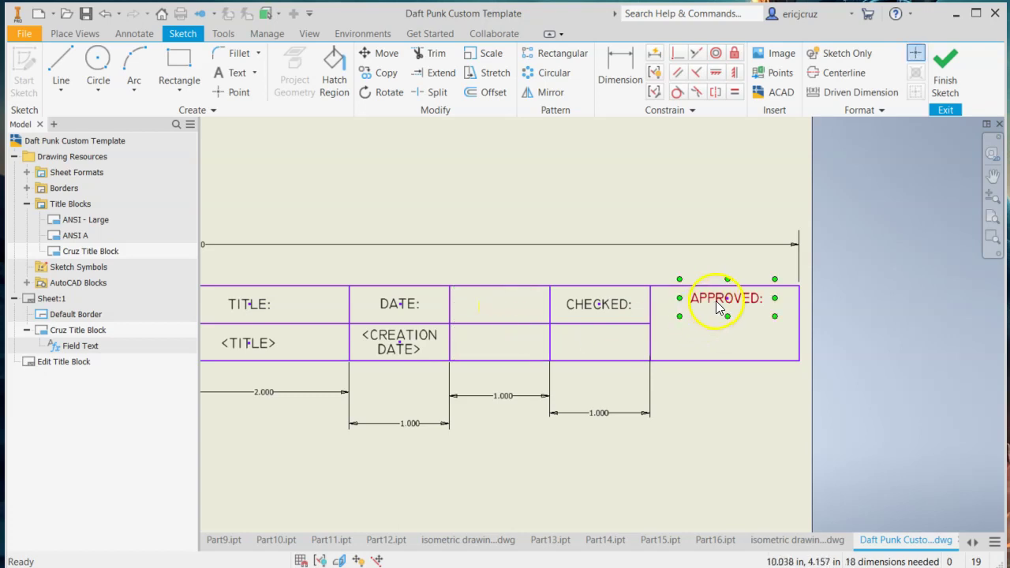
Step: Move the CHECKED: label into the empty cell beside DATE: and the APPROVED: label into the cell CHECKED: occupied
left_click(587, 306)
left_click_drag(587, 307, 514, 304)
left_click(655, 299)
left_click_drag(703, 305, 594, 304)
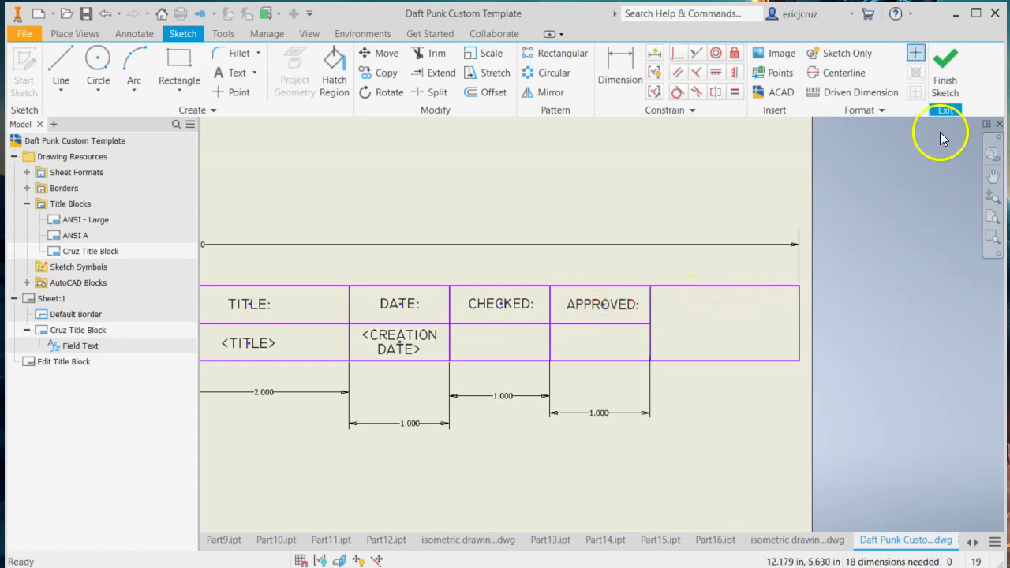
Step: Finish the title block sketch, save the edits and check the title block on the sheet
left_click(950, 71)
left_click(433, 314)
mouse_move(434, 314)
middle_mouse_down()
mouse_move(537, 354)
mouse_move(776, 392)
mouse_move(942, 385)
middle_mouse_up()
scroll(942, 384, "down", 5)
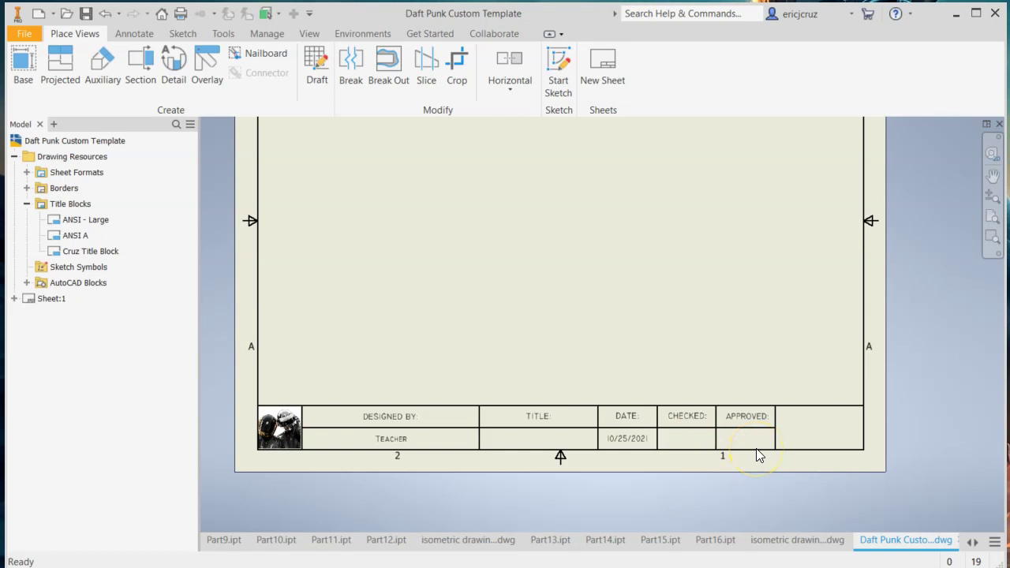
scroll(756, 450, "up", 3)
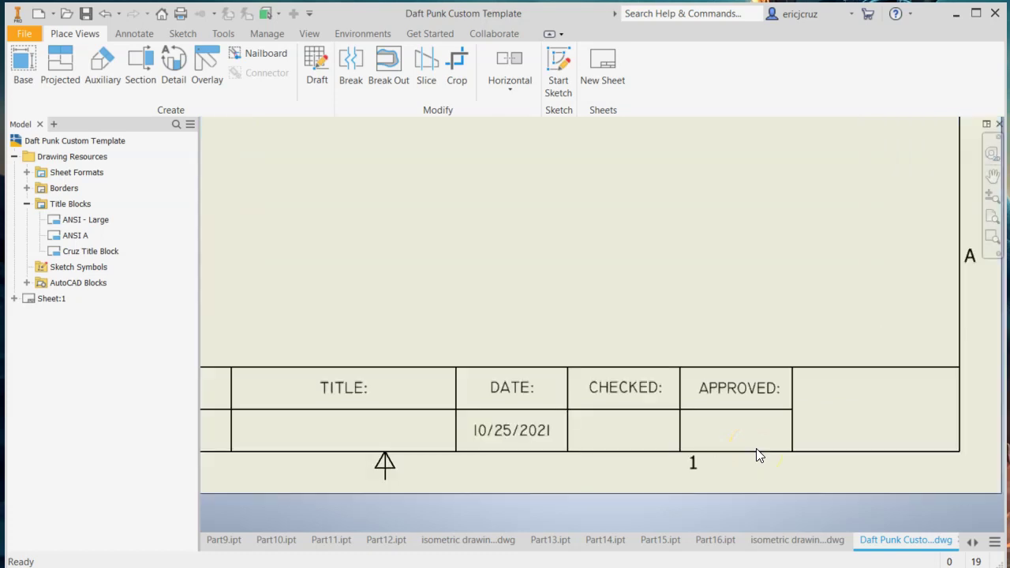
scroll(753, 449, "down", 2)
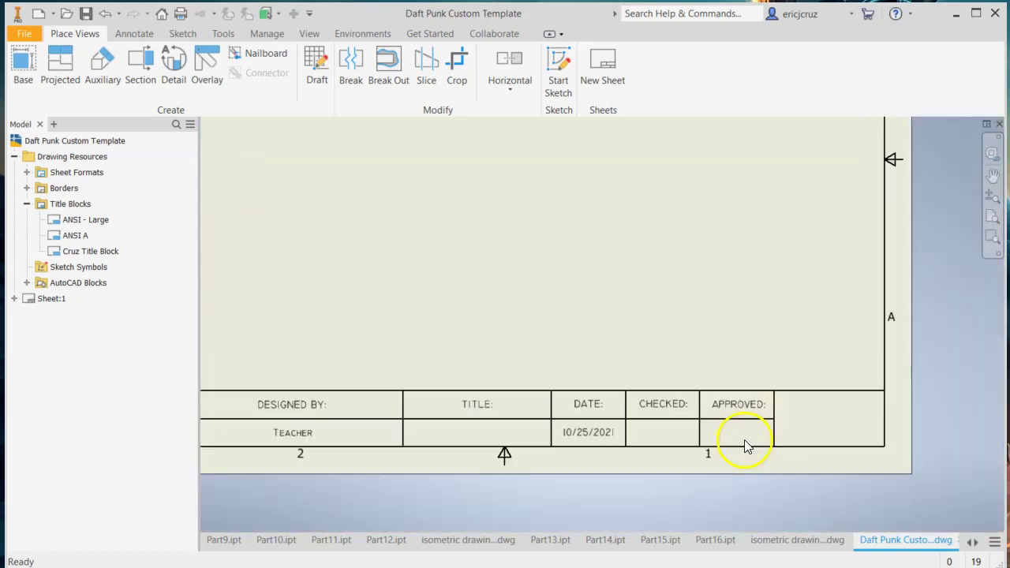
Step: Reopen the custom title block from the drawing resources for editing
left_click(59, 190)
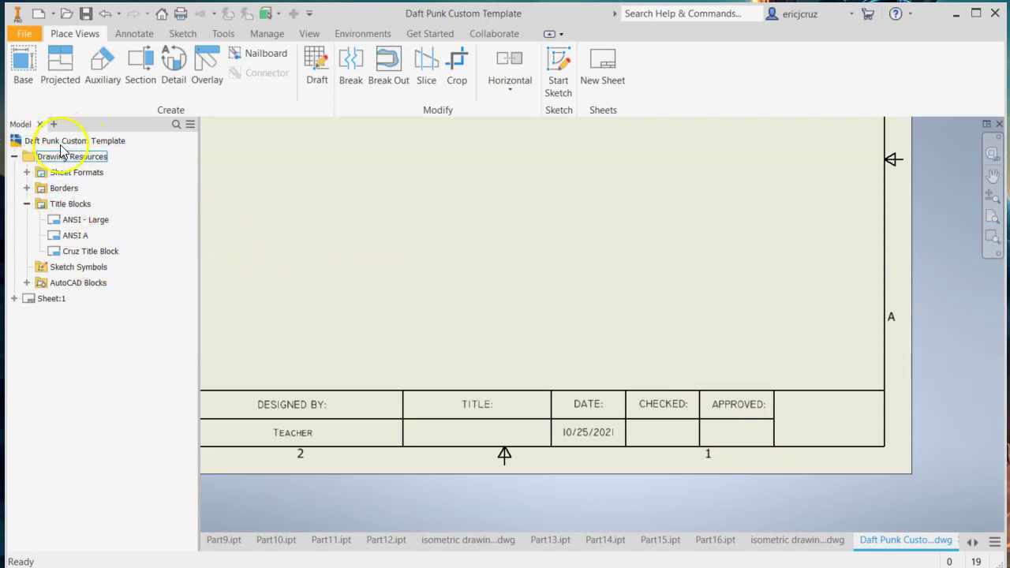
left_click(41, 204)
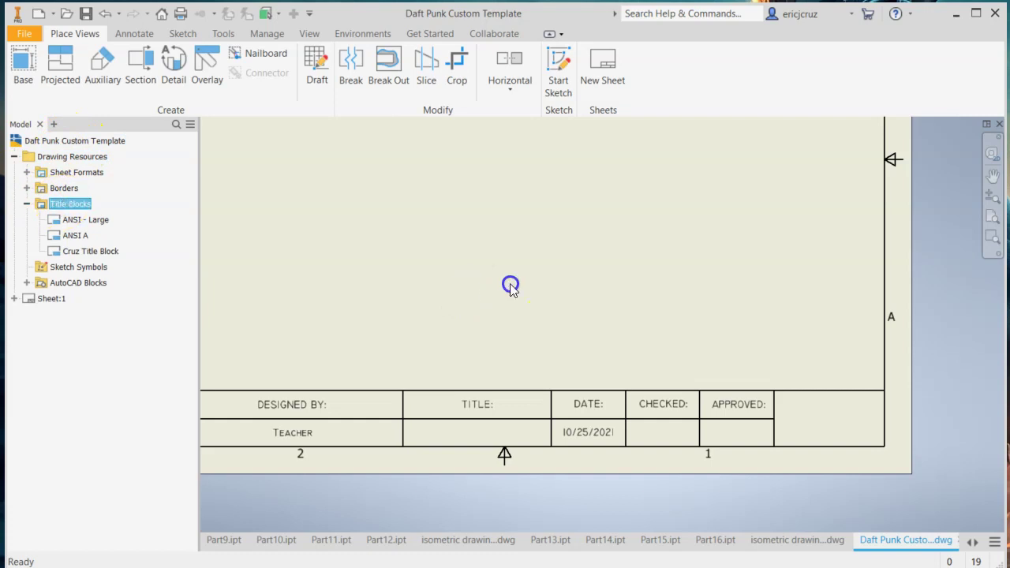
left_click(76, 250)
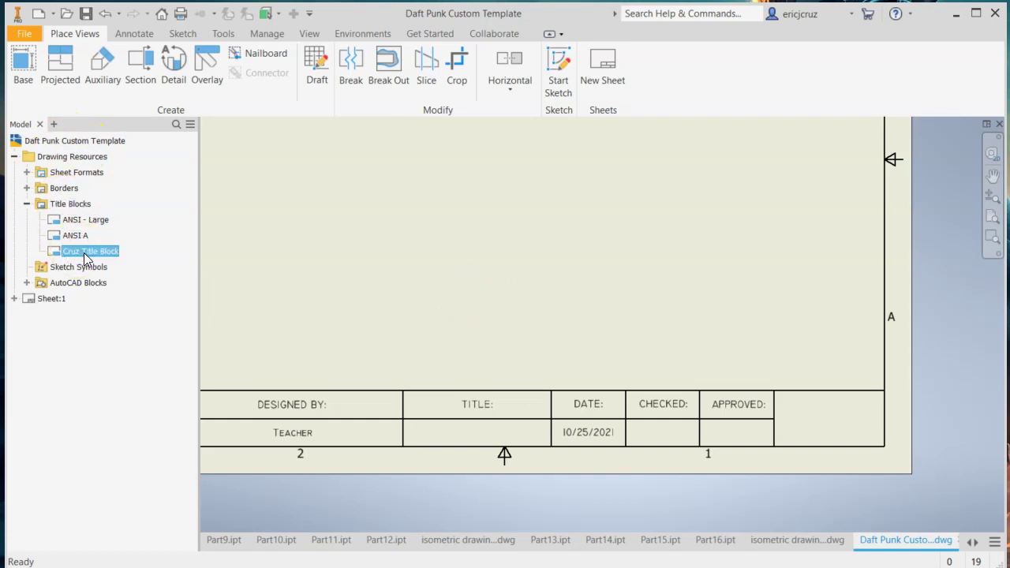
right_click(85, 258)
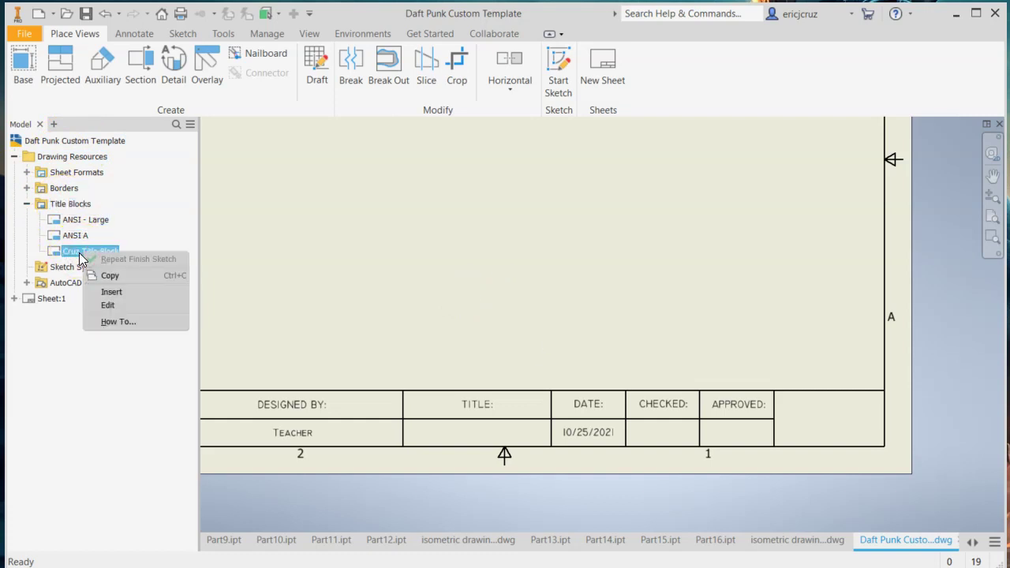
left_click(112, 305)
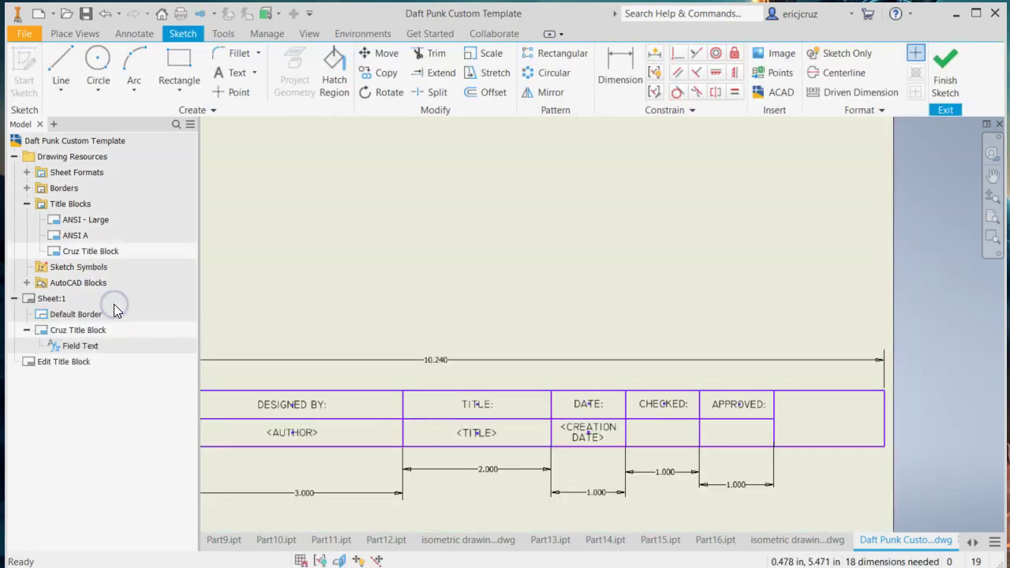
Step: Move the APPROVED: label into the wide end cell and the CHECKED: label into the upper cell next to it
scroll(342, 333, "down", 2)
mouse_move(387, 332)
middle_mouse_down()
mouse_move(429, 328)
mouse_move(434, 282)
mouse_move(420, 280)
middle_mouse_up()
scroll(749, 399, "up", 3)
mouse_move(631, 332)
middle_mouse_down()
mouse_move(697, 388)
mouse_move(699, 419)
mouse_move(728, 459)
middle_mouse_up()
scroll(712, 400, "up", 2)
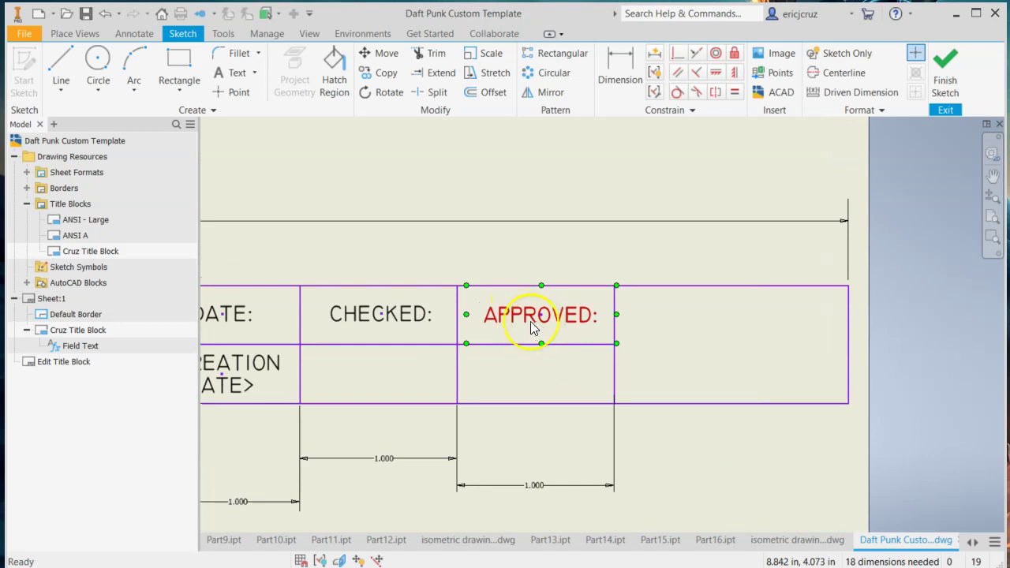
left_click_drag(513, 322, 703, 314)
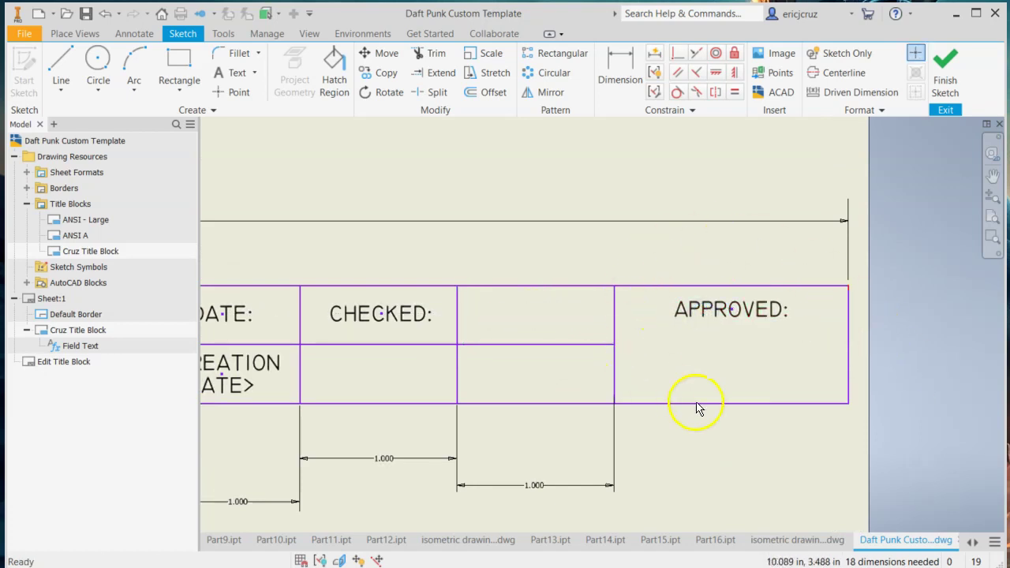
left_click_drag(405, 322, 561, 327)
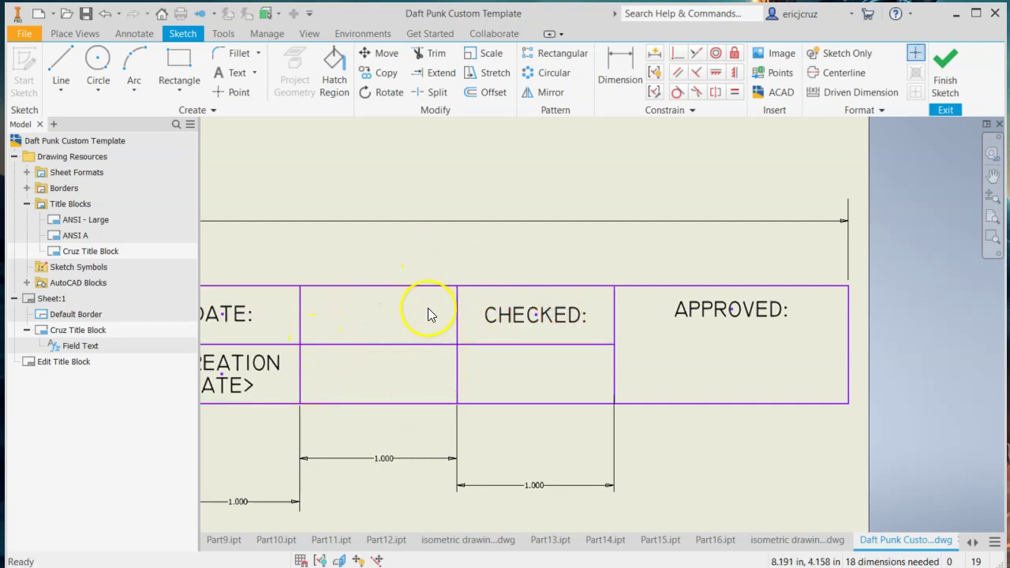
Step: Draw a text box filling the empty upper cell between DATE: and CHECKED:
middle_click_drag(413, 363, 618, 363)
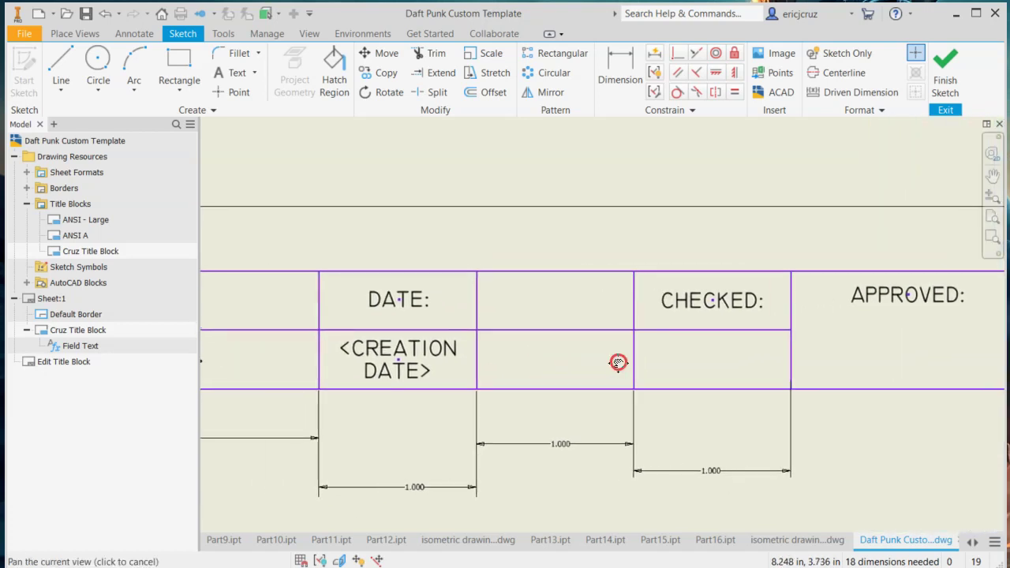
left_click(615, 373)
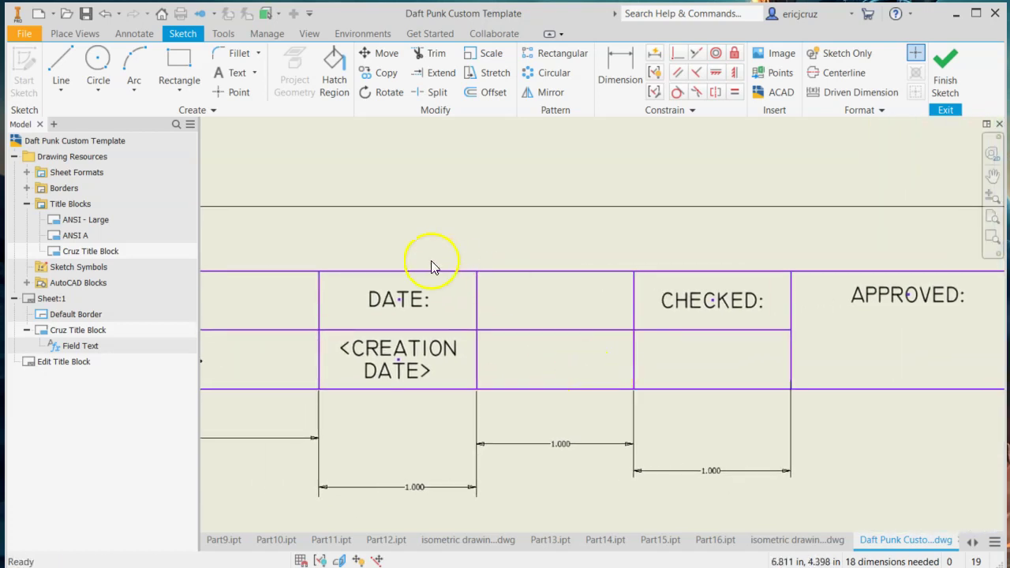
left_click(231, 78)
left_click(309, 165)
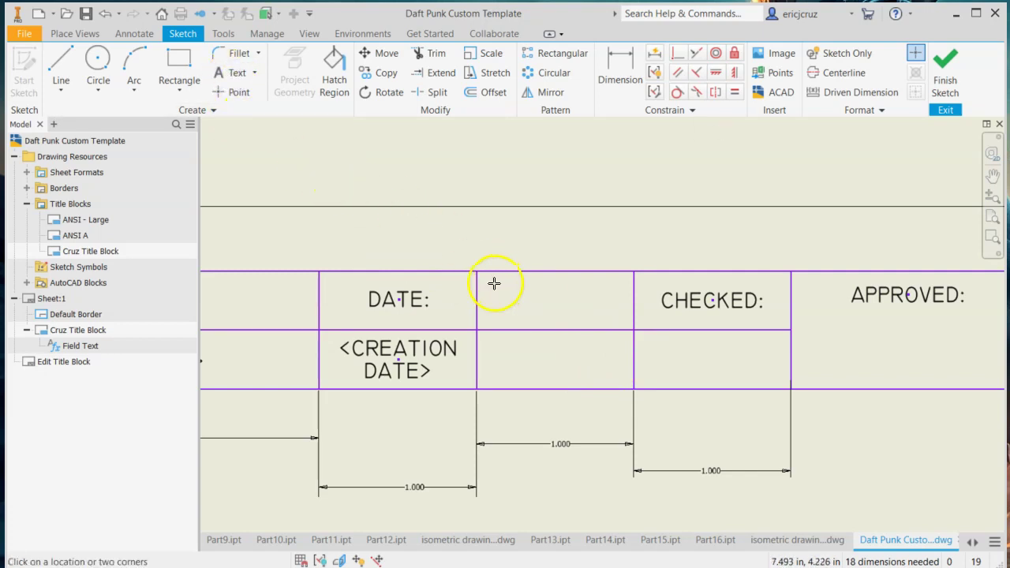
left_click_drag(486, 282, 624, 323)
left_click_drag(420, 13, 354, 93)
Step: Format the new text with center and middle justification and the Technic font
left_click(170, 138)
left_click(227, 138)
left_click(170, 137)
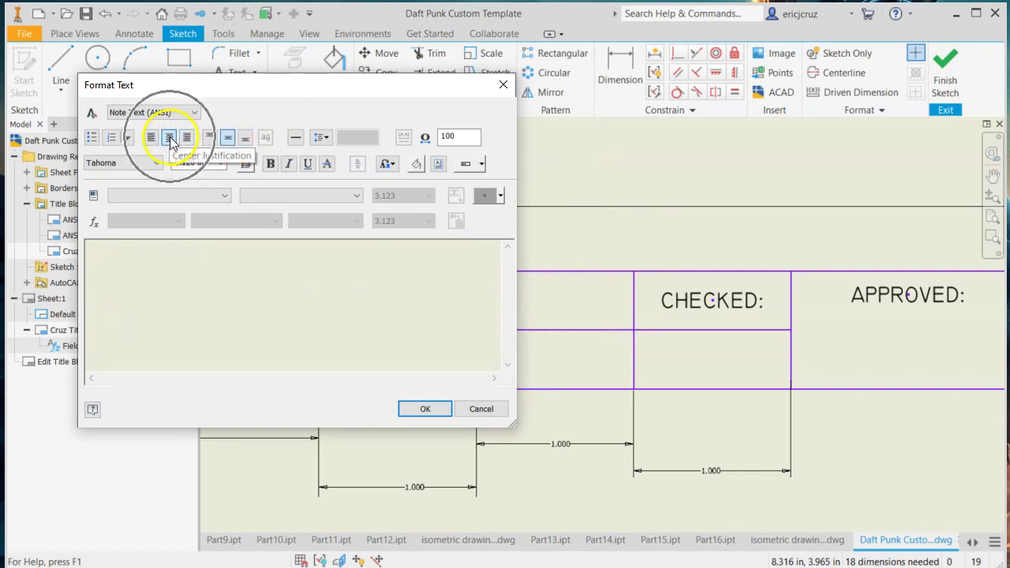
left_click(152, 163)
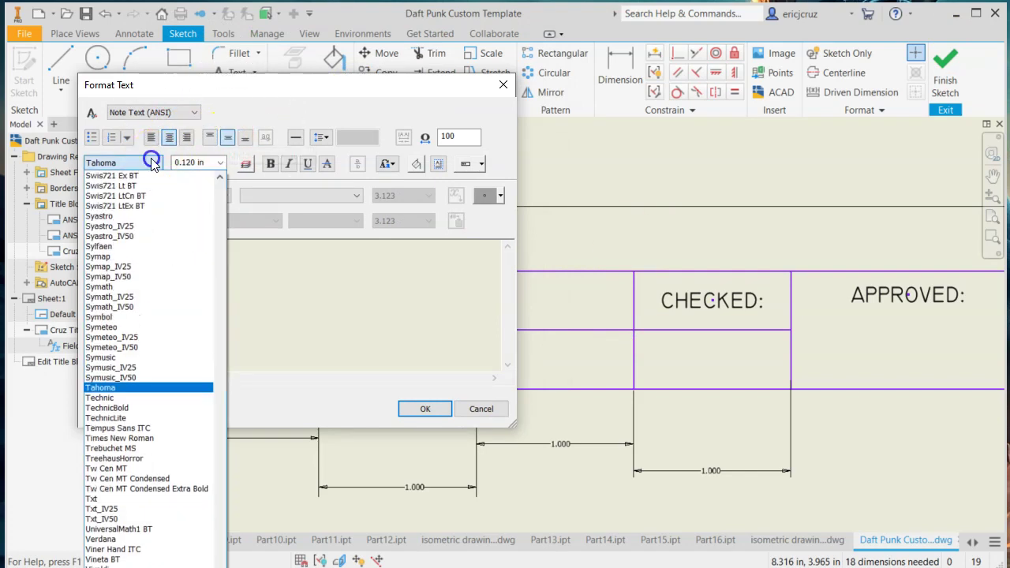
left_click(123, 390)
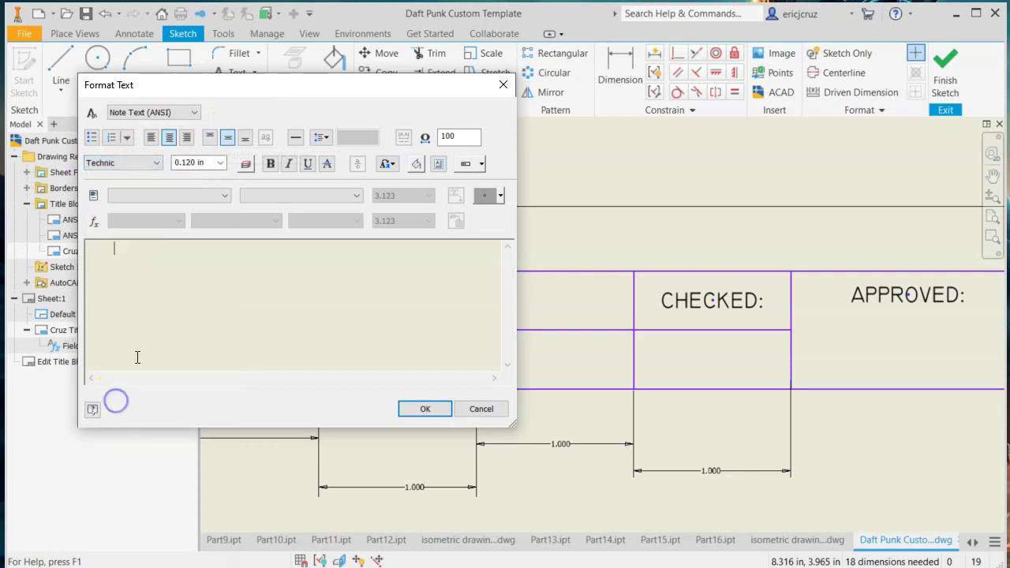
Step: Set the new text's height to 0.100 in and enter SCALE: as its content
left_click(221, 163)
left_click(214, 173)
left_click(187, 252)
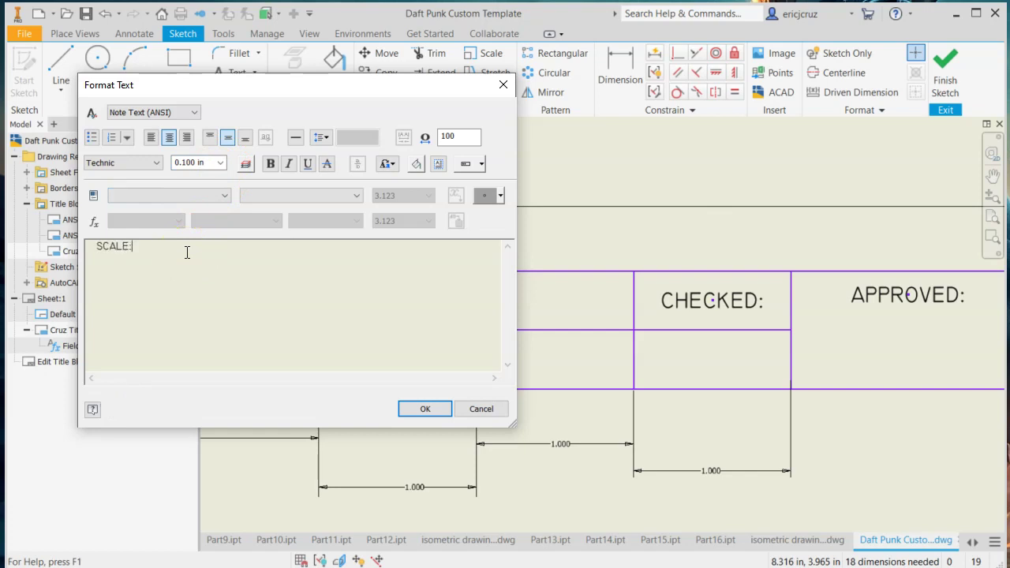
left_click(426, 409)
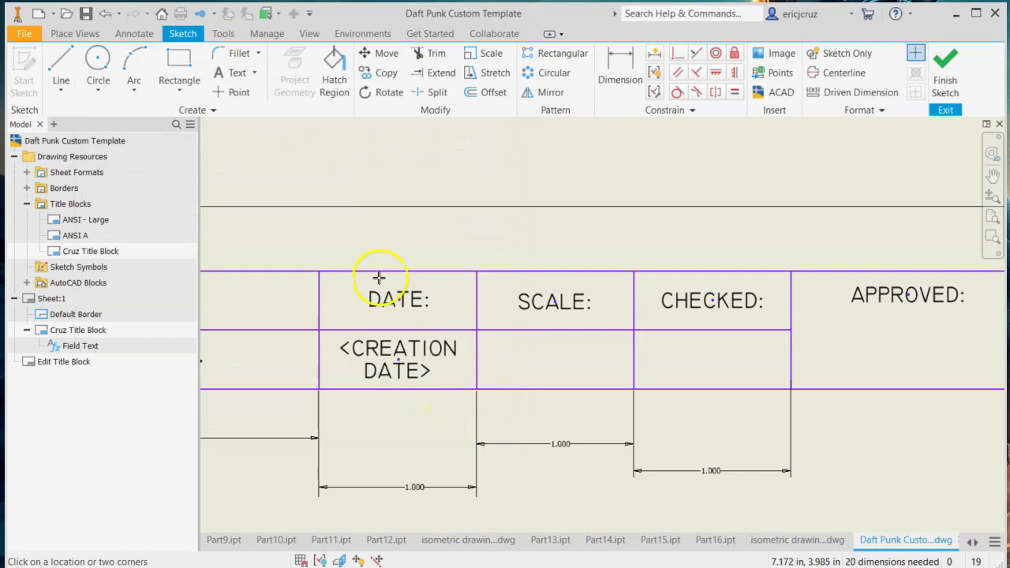
Step: Draw a text box filling the empty lower cell beneath the SCALE: label
left_click(234, 72)
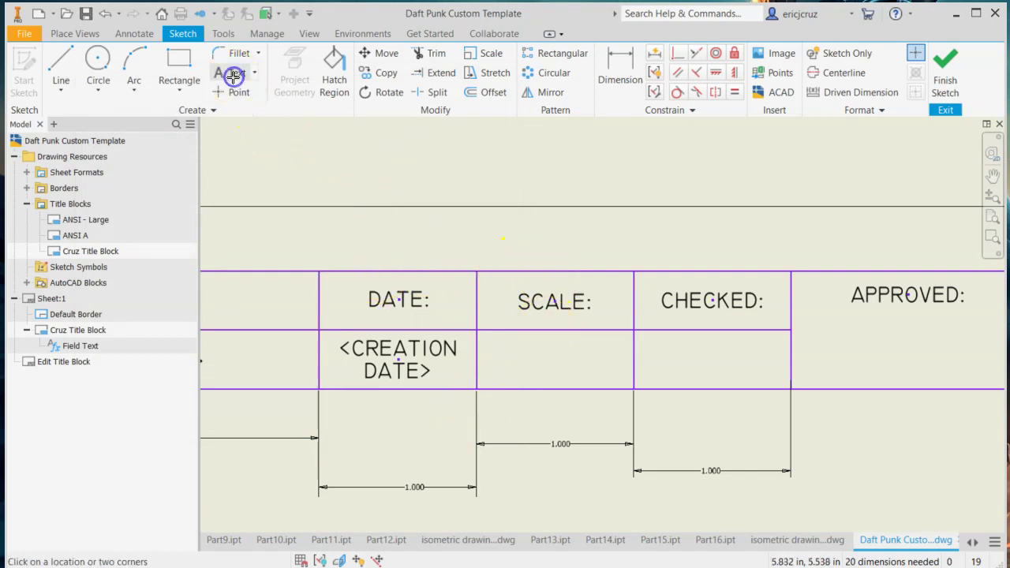
left_click(496, 341)
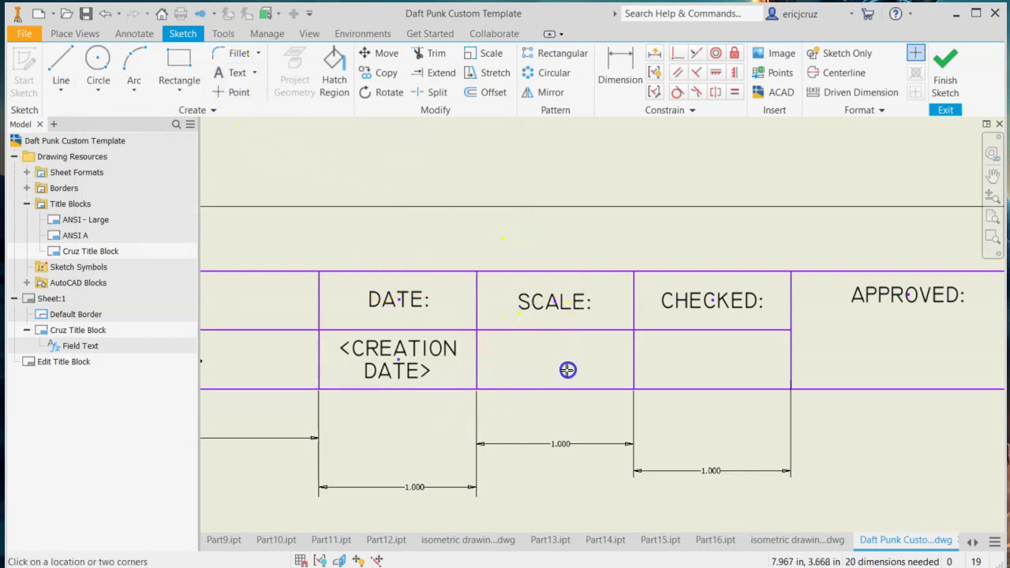
left_click(628, 385)
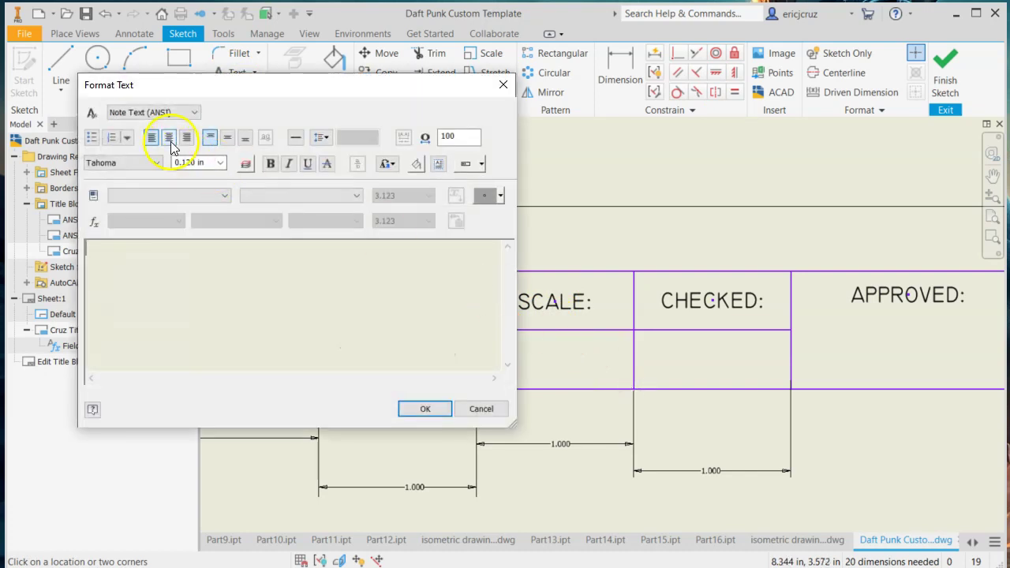
Step: Format the new text with center and middle justification, the Technic font and a 0.100 in height
left_click(170, 141)
left_click(225, 141)
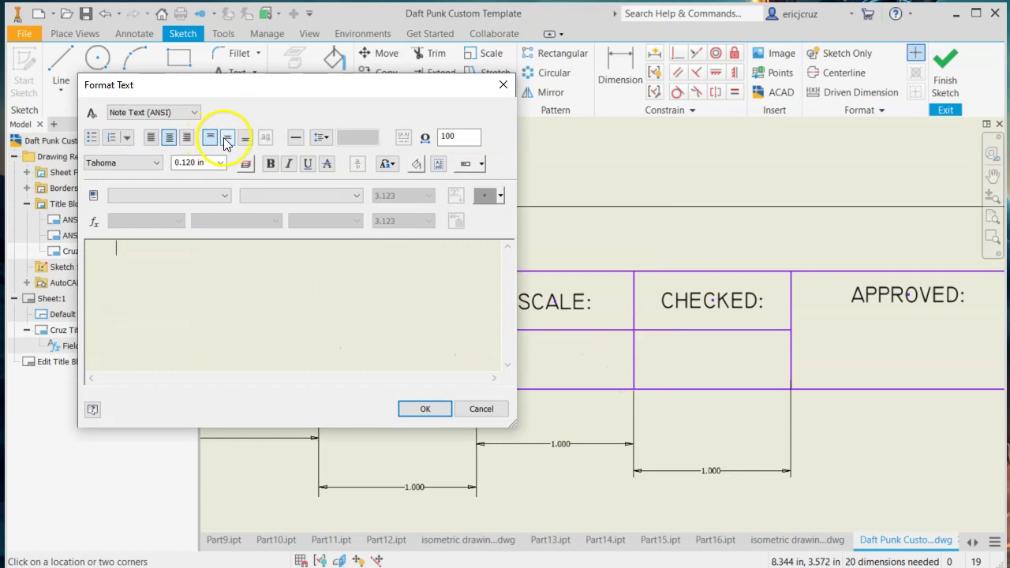
left_click(154, 163)
scroll(122, 375, "up", 7)
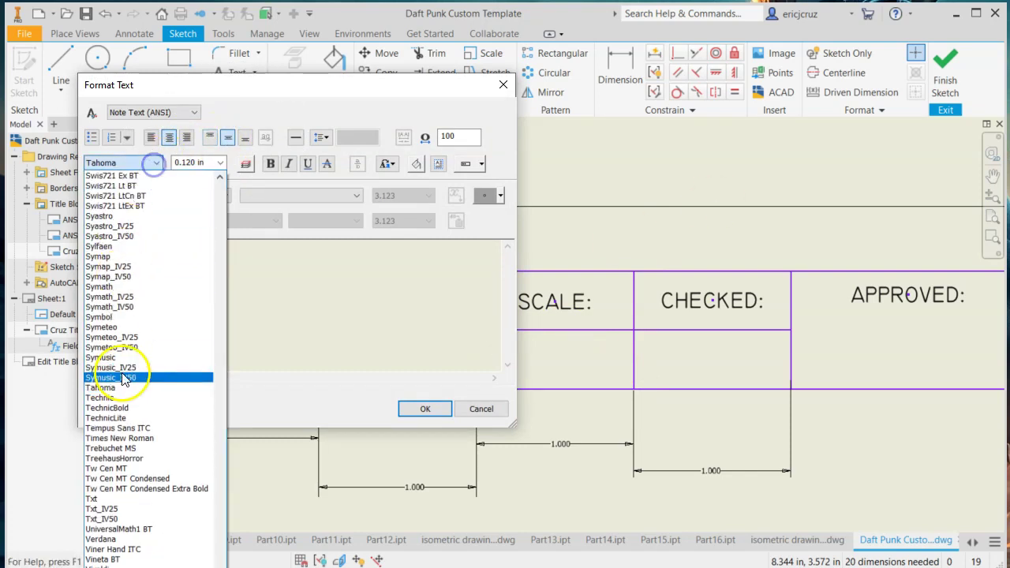
left_click(110, 398)
left_click(221, 164)
left_click(211, 175)
Step: Insert the Initial View Scale field from Sheet Properties as the content of the text under SCALE:
left_click(188, 195)
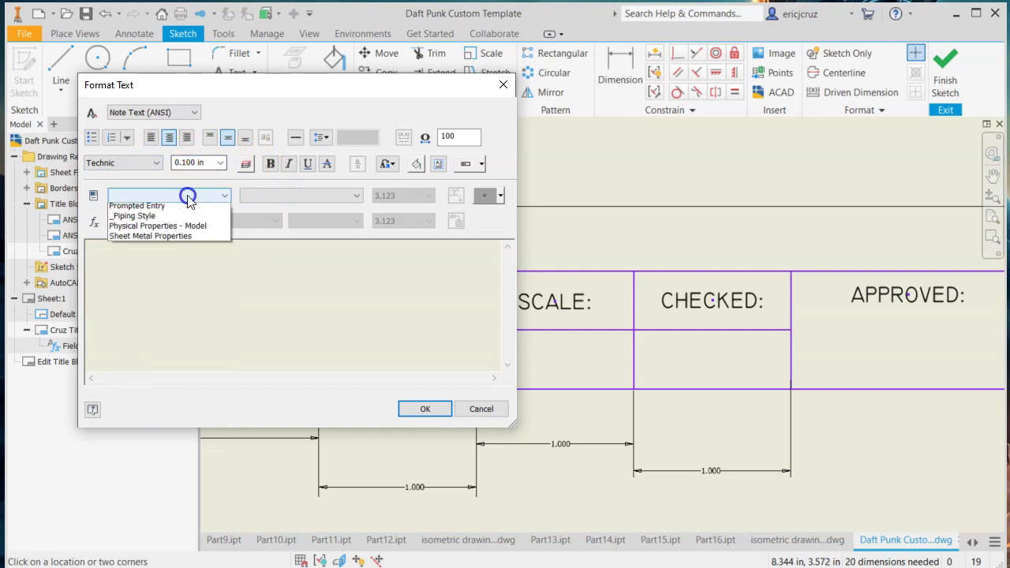
left_click(192, 196)
left_click(202, 197)
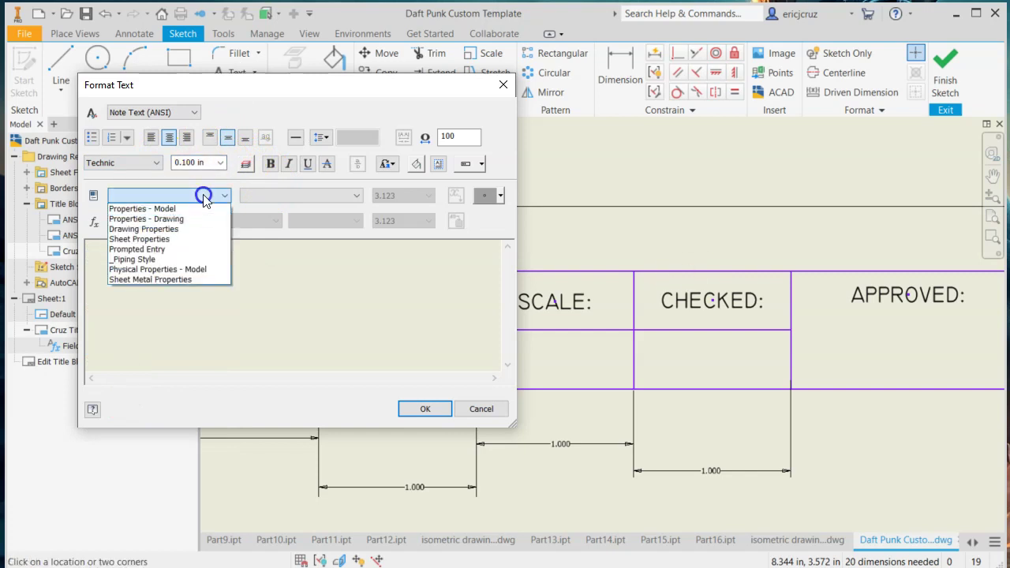
left_click(190, 239)
left_click(202, 195)
left_click(202, 196)
left_click(197, 197)
left_click(162, 239)
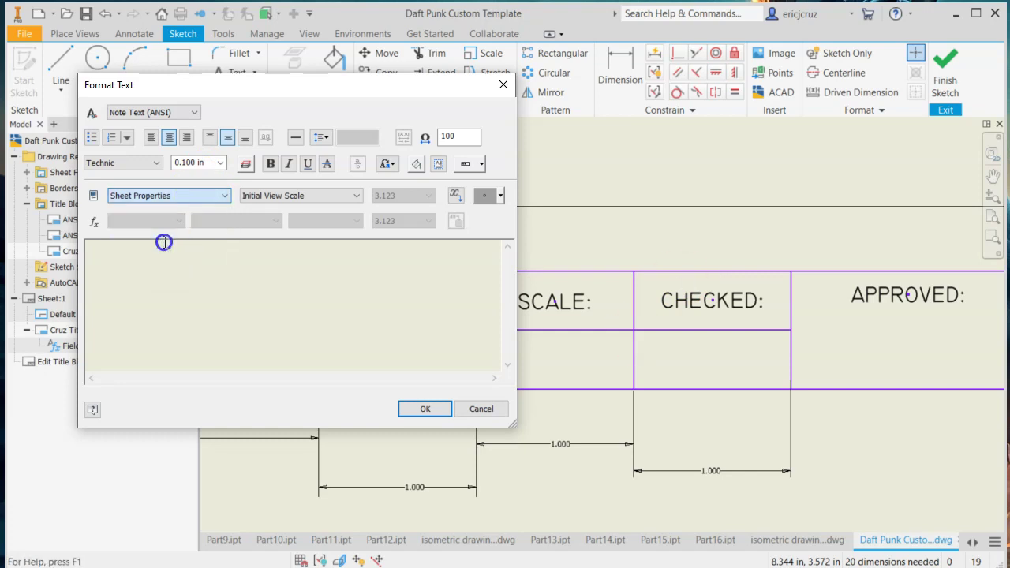
left_click(268, 196)
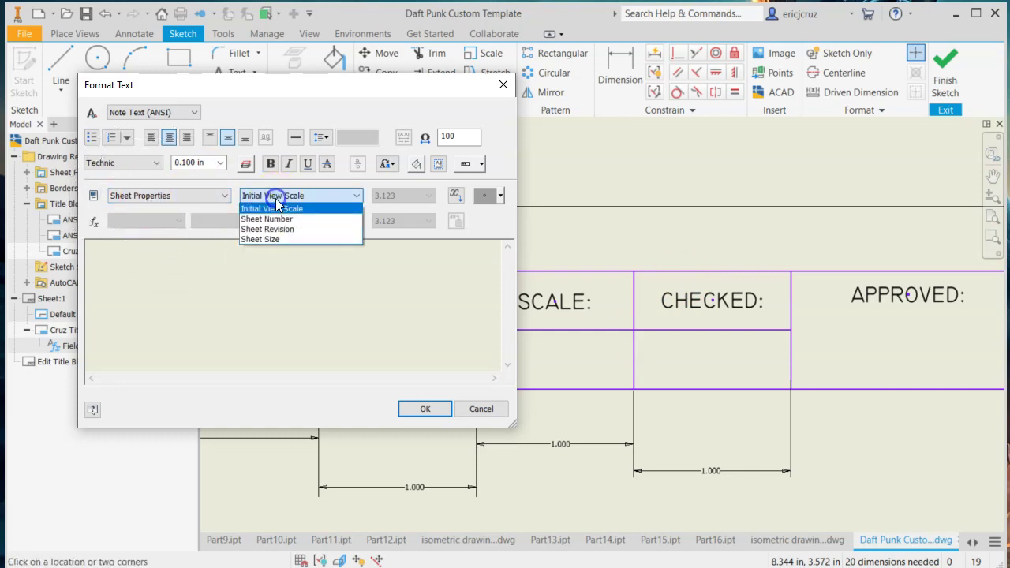
left_click(250, 210)
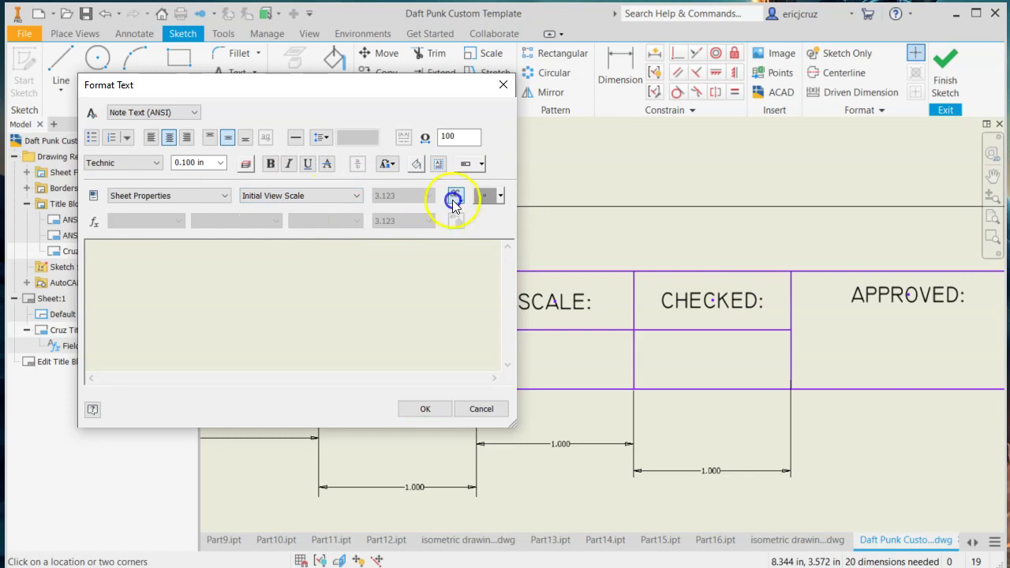
left_click(454, 196)
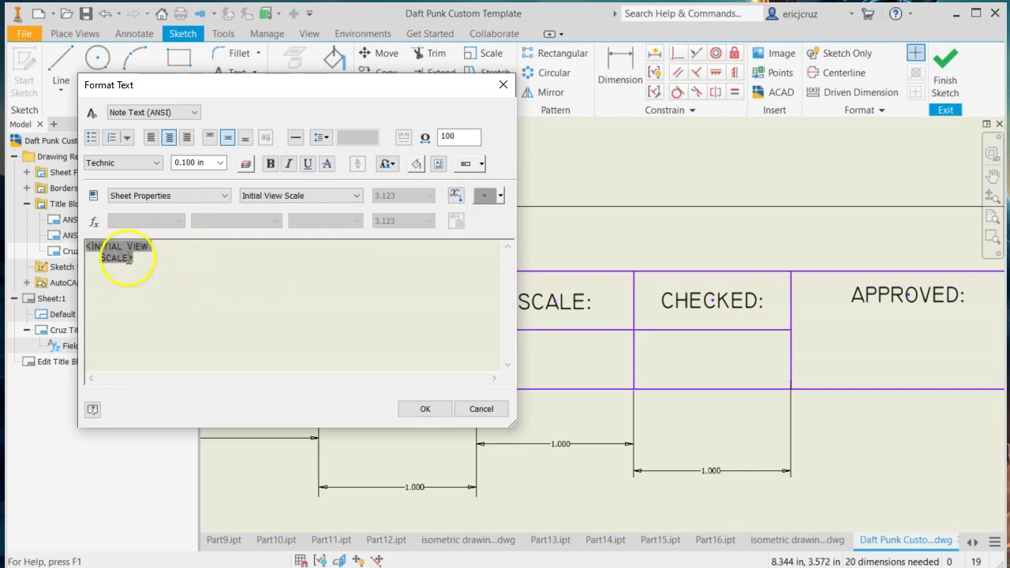
left_click(415, 409)
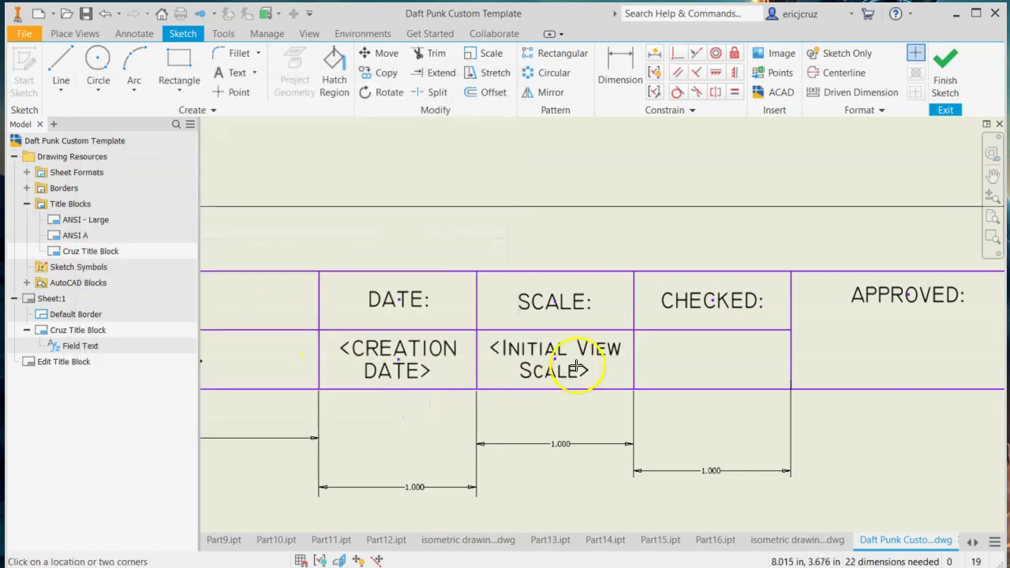
Step: Finish the sketch, save the edits to the custom title block, and save the drawing
left_click(944, 83)
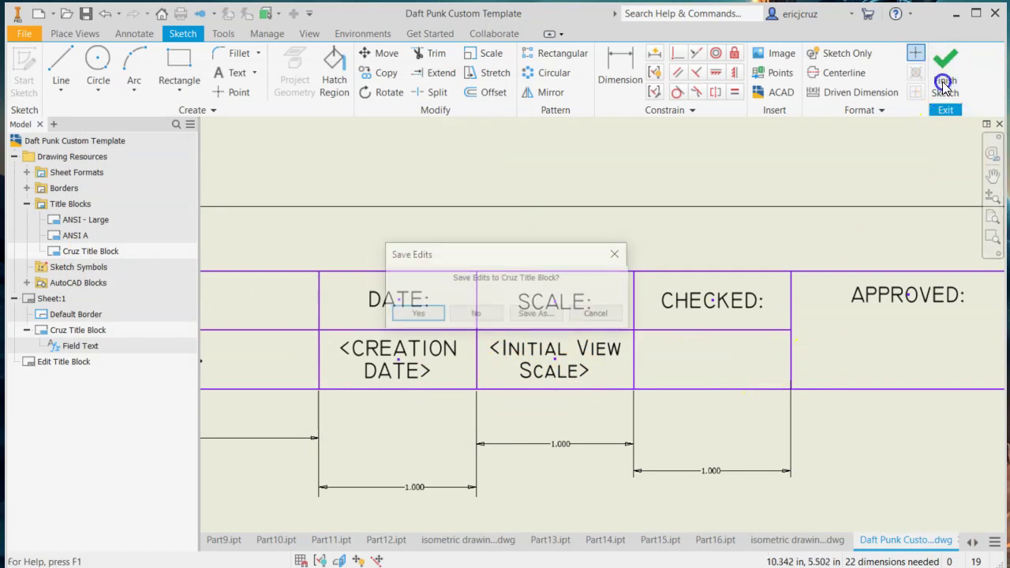
left_click(419, 314)
scroll(430, 315, "down", 5)
mouse_move(511, 332)
middle_mouse_down()
mouse_move(668, 450)
mouse_move(661, 482)
mouse_move(654, 472)
middle_mouse_up()
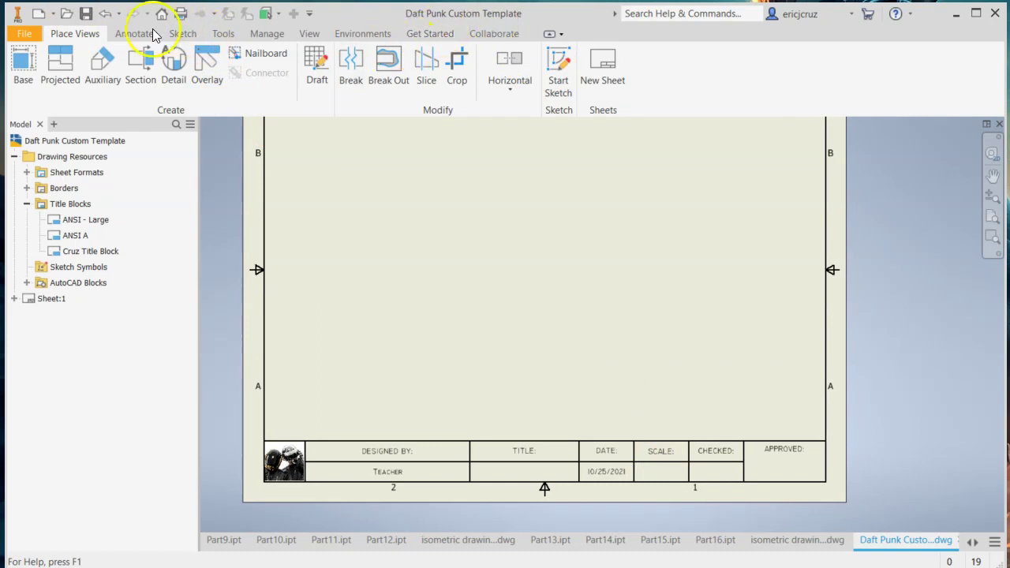
left_click(84, 14)
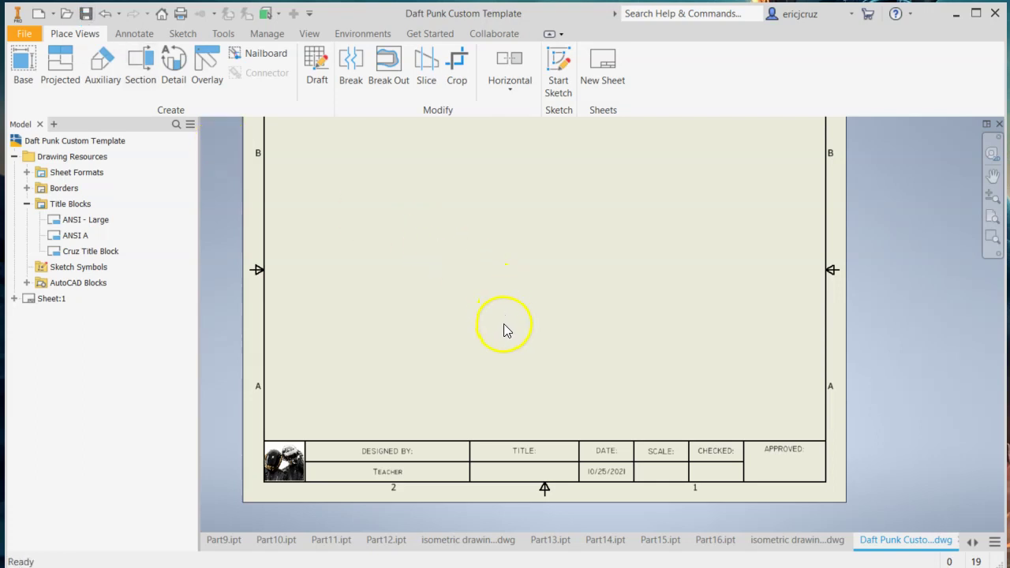
Step: Open Part16.ipt from the recent documents and try to start a new drawing from it
left_click(161, 14)
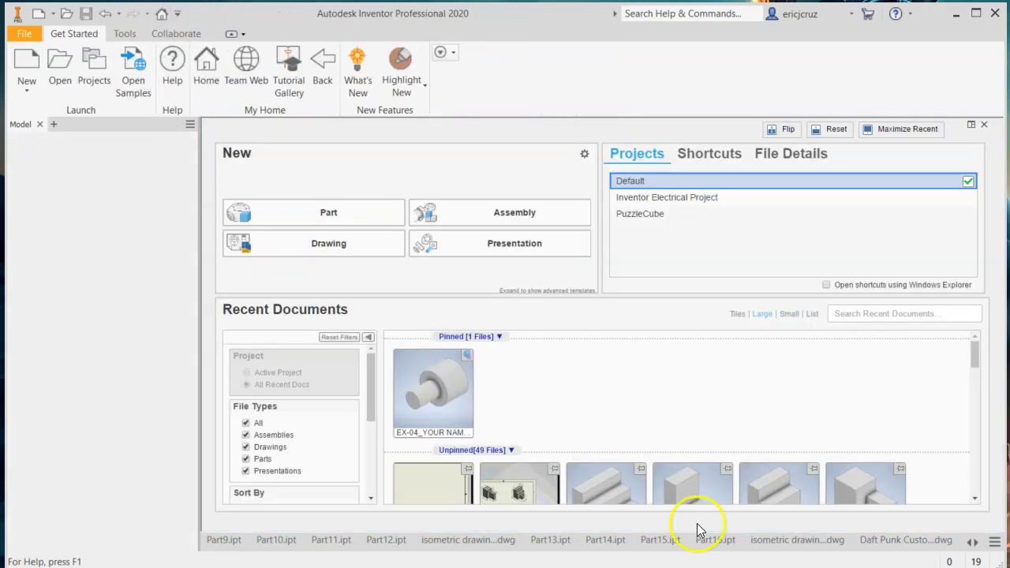
scroll(692, 408, "down", 2)
left_click(456, 390)
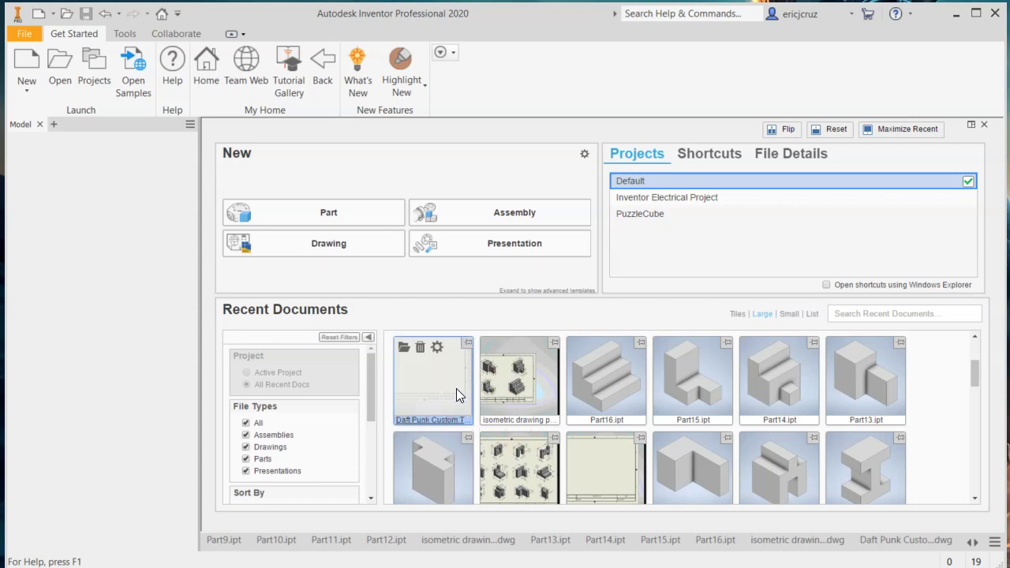
left_click(942, 417)
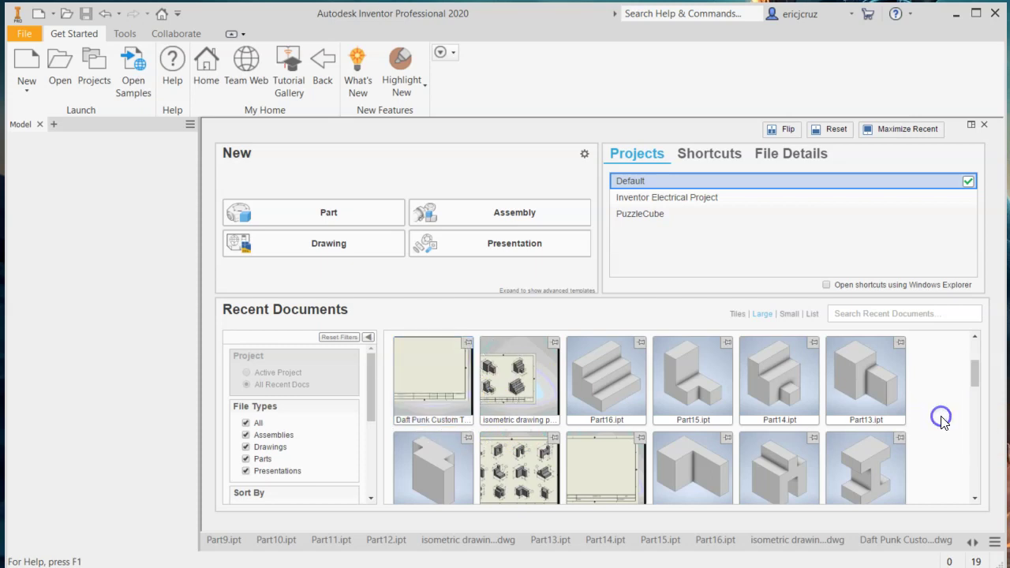
double_click(613, 395)
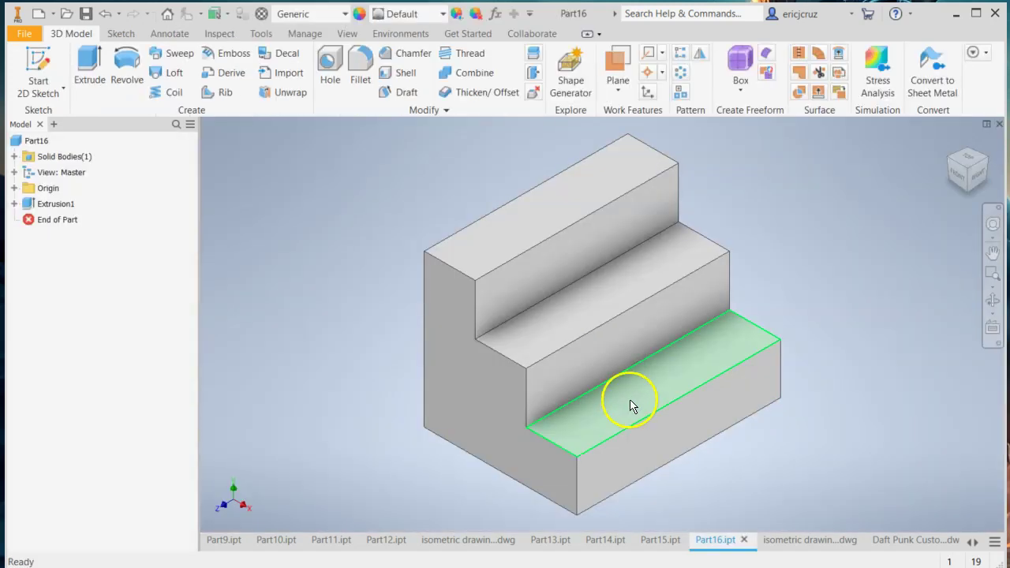
left_click(53, 13)
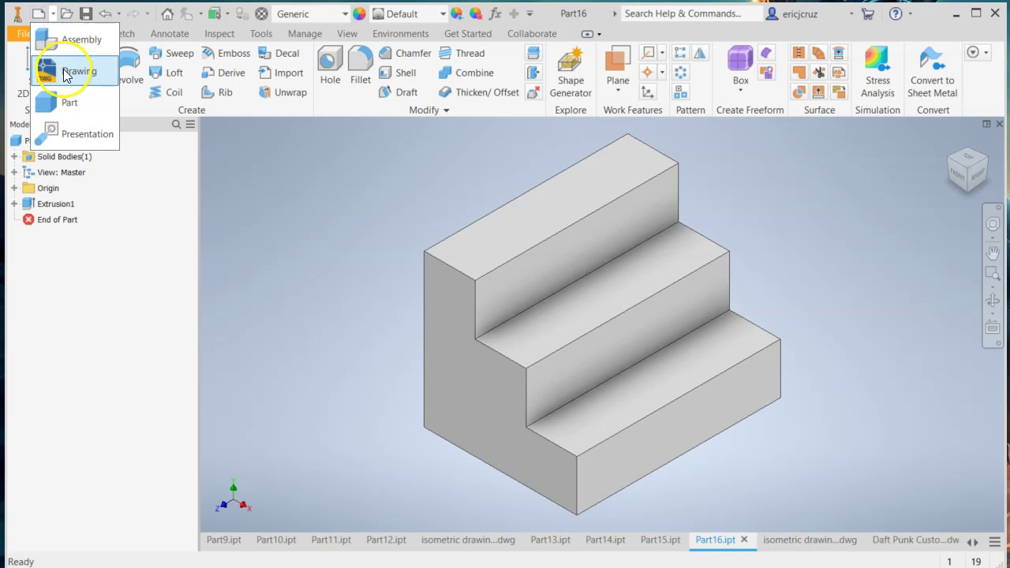
left_click(63, 67)
Step: Reopen the Daft Punk Custom Template drawing from the recent documents on the home page
left_click(166, 14)
left_click(166, 15)
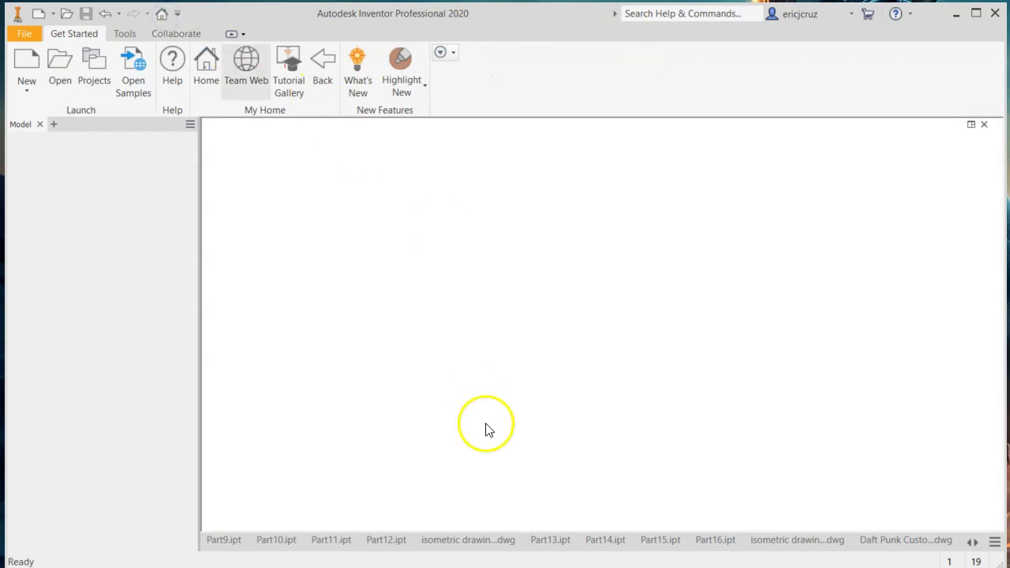
scroll(556, 388, "down", 2)
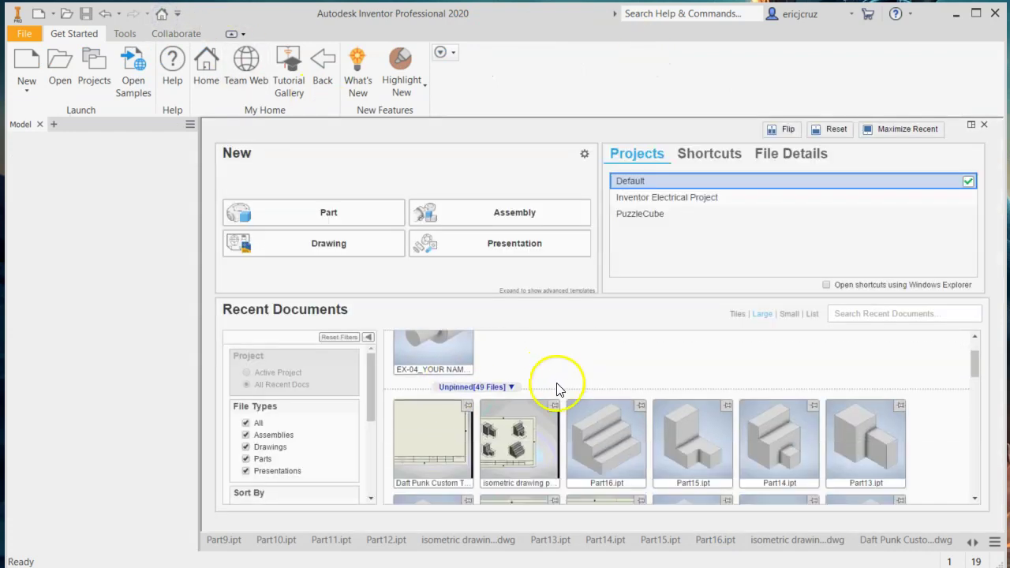
left_click(433, 433)
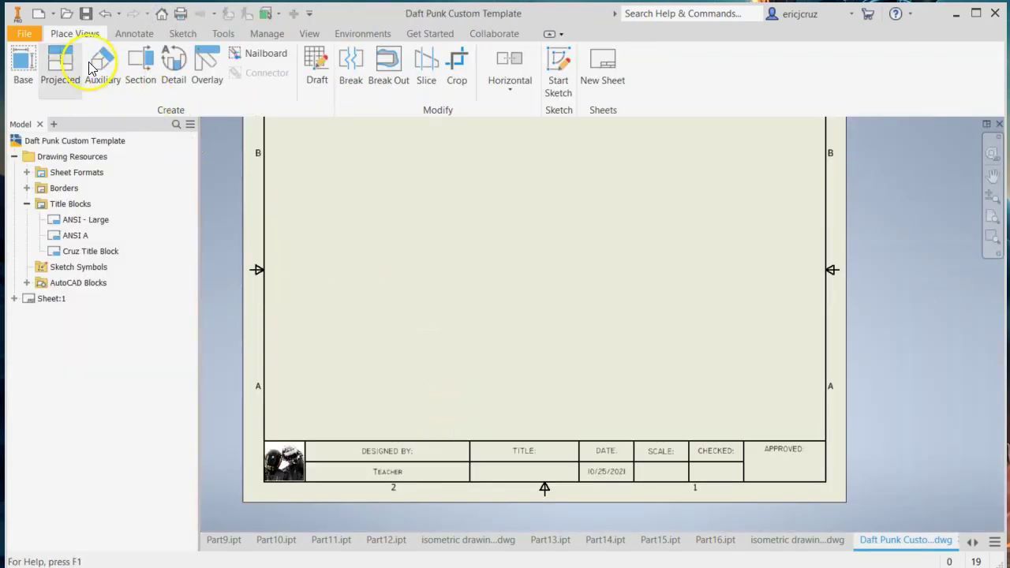
Step: Save the drawing through Save As in the Models folder under the name Daft Punk Custom Template
left_click(28, 34)
left_click(69, 201)
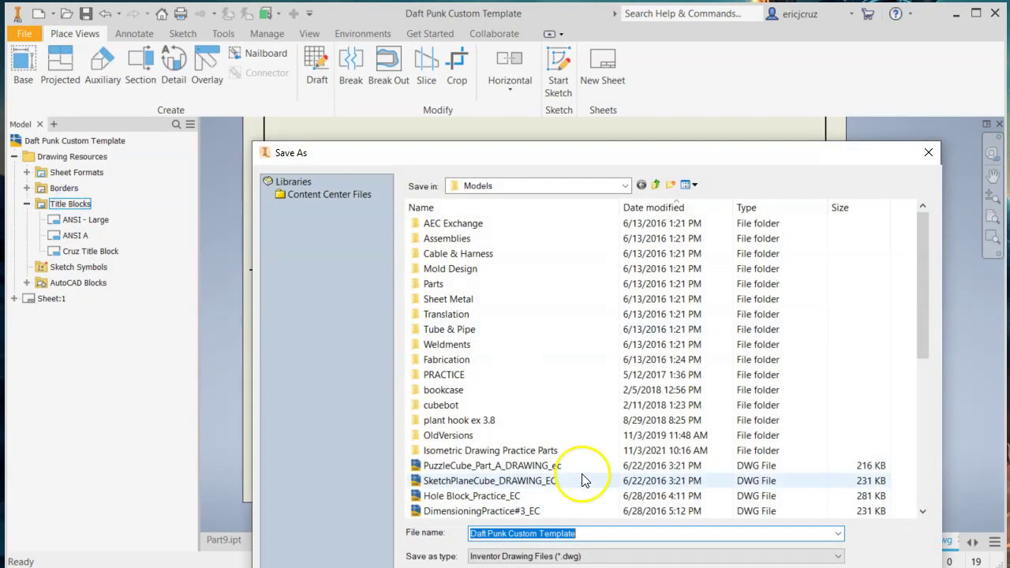
left_click_drag(537, 155, 402, 63)
left_click(451, 436)
left_click_drag(454, 435, 318, 438)
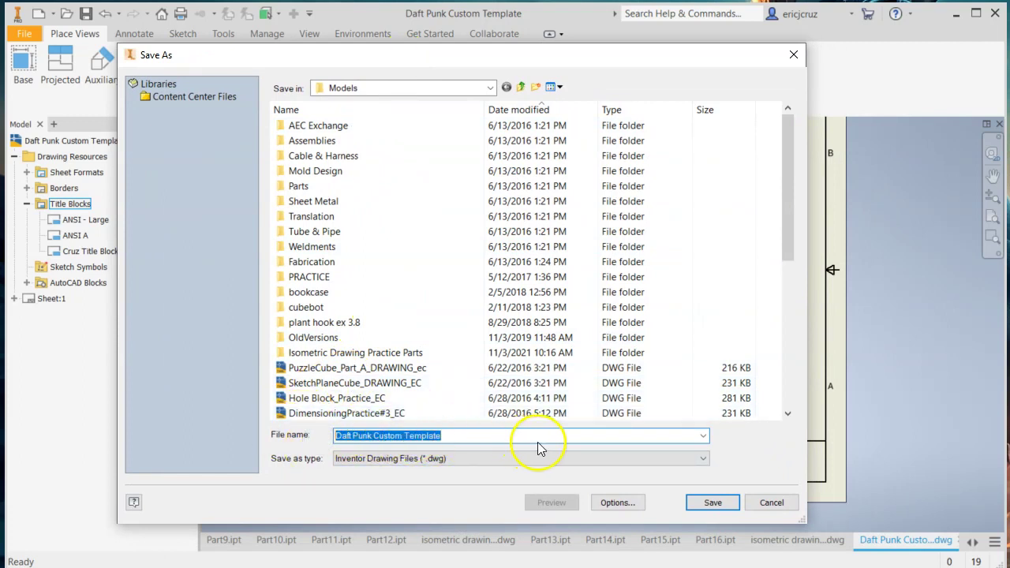
left_click(713, 502)
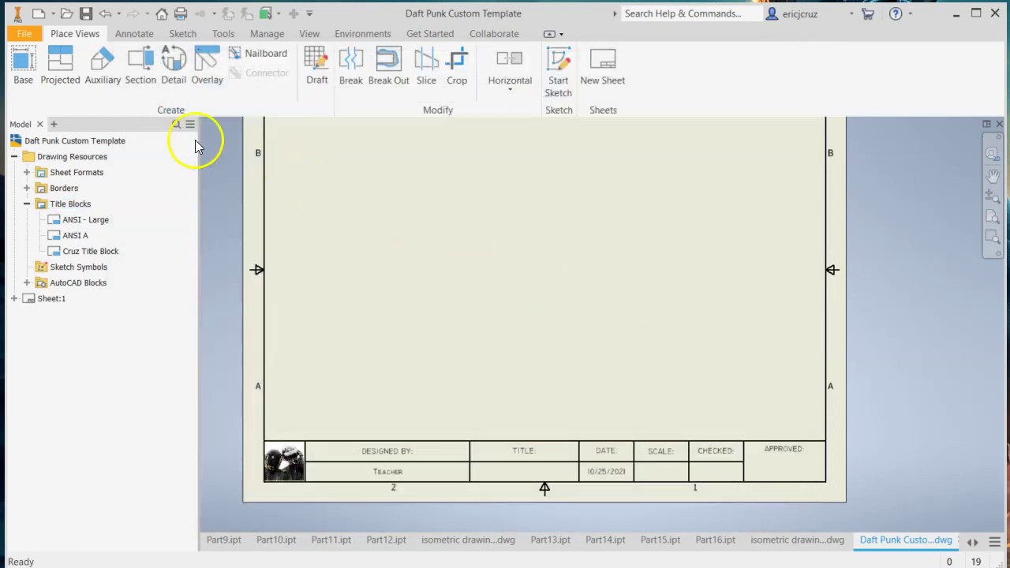
Step: Preview a base view of Part1.ipt at 1:1 to check the title block's scale field, and cancel the placement
left_click(24, 64)
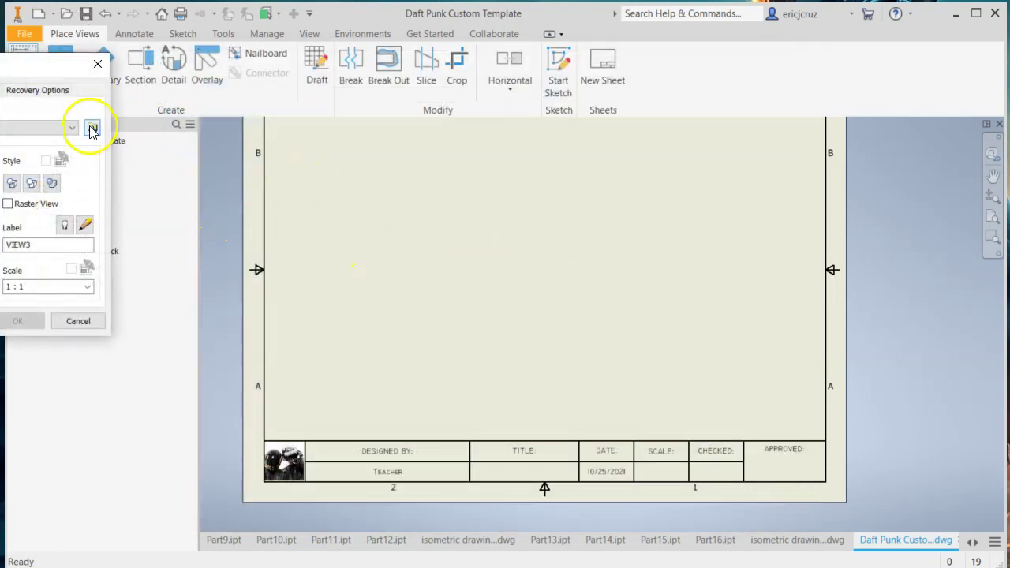
left_click(323, 166)
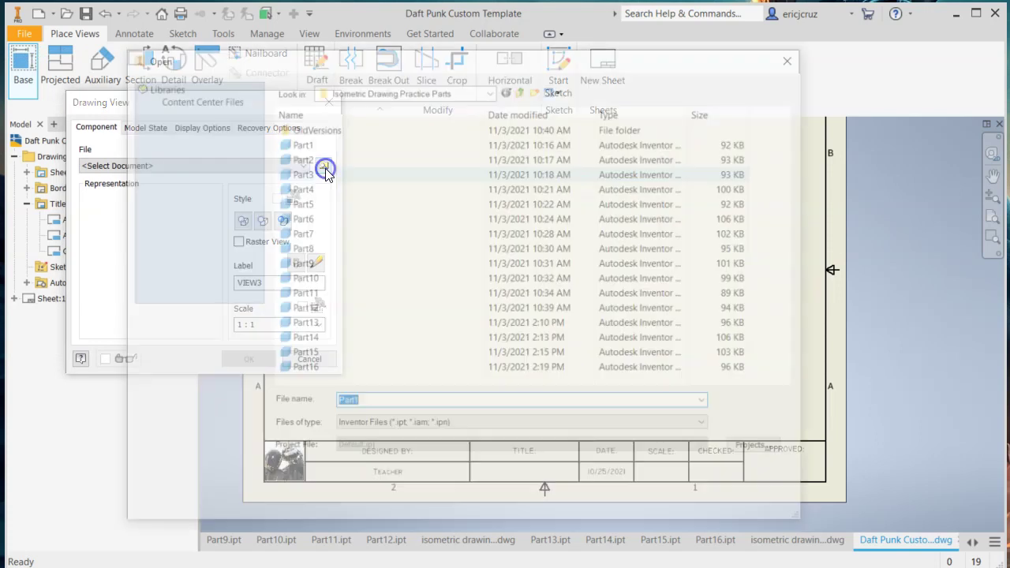
left_click(327, 140)
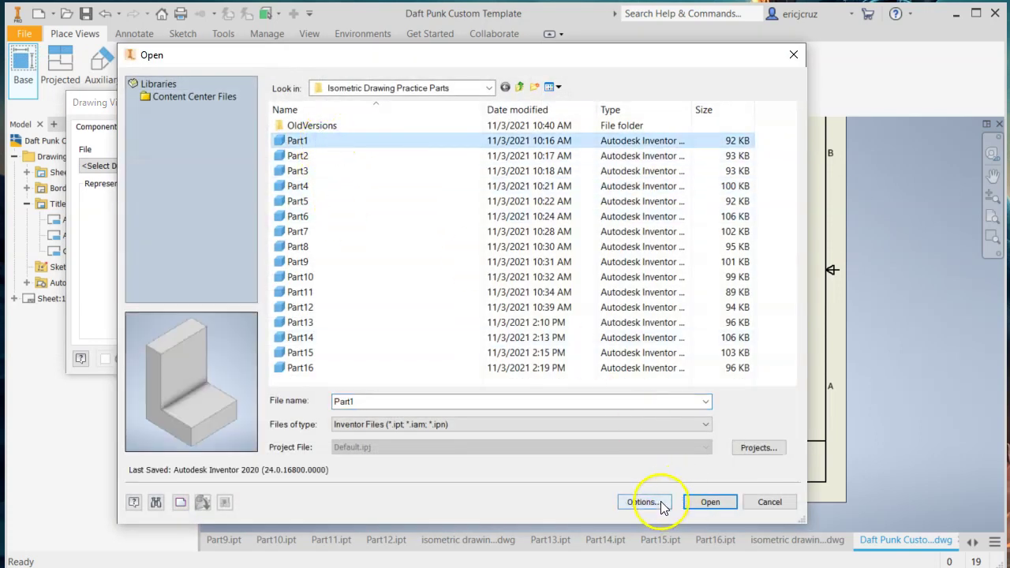
left_click(705, 502)
left_click(588, 173)
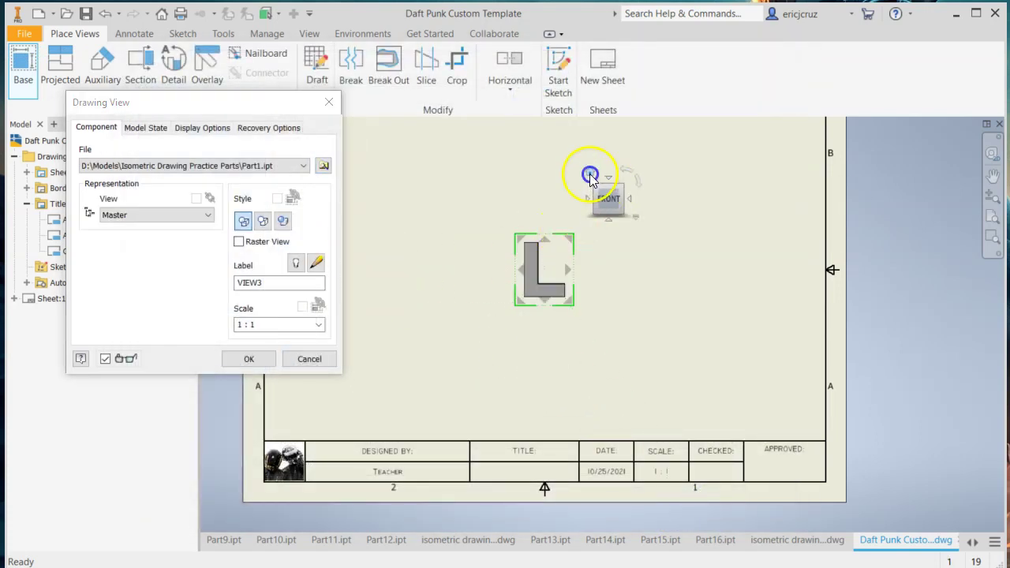
left_click(308, 359)
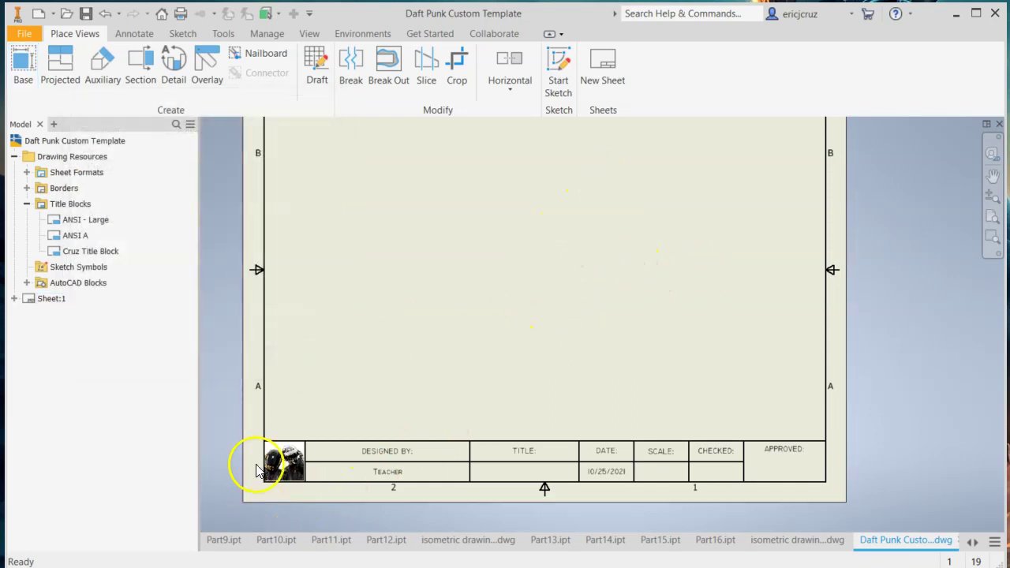
Step: Return to the home page and locate the Daft Punk Custom Template drawing among the recent documents
left_click(160, 15)
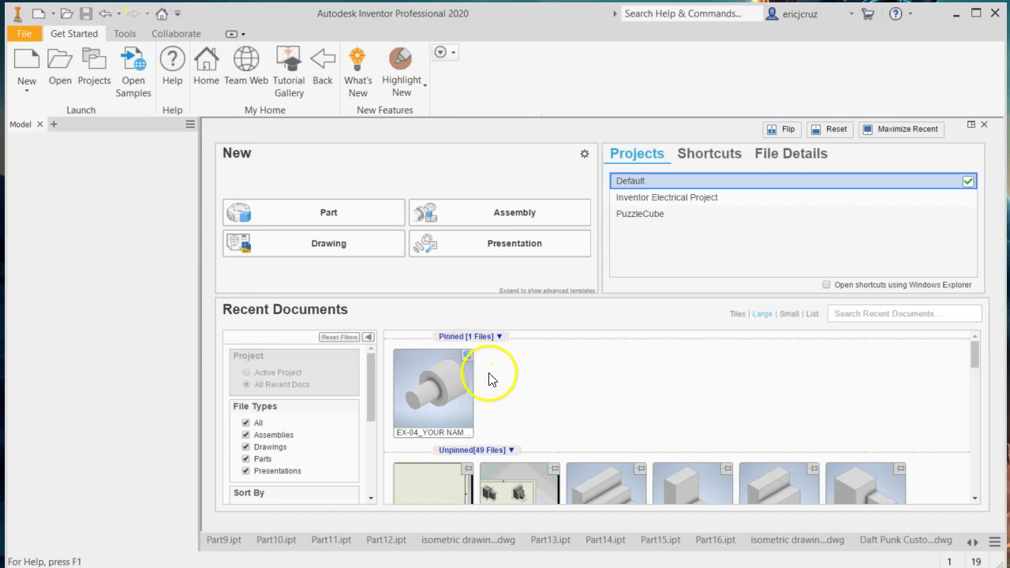
scroll(501, 372, "down", 1)
left_click(445, 430)
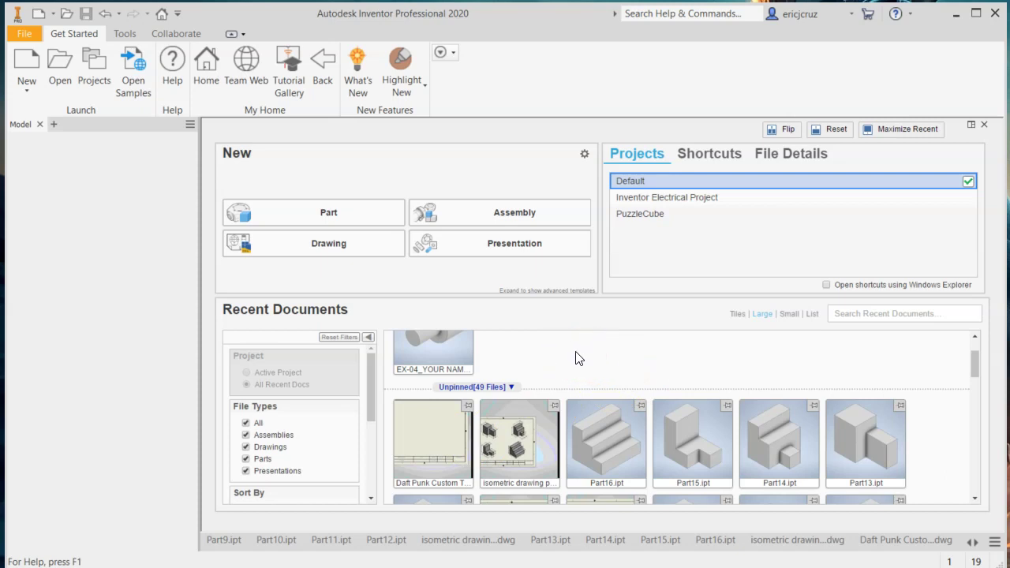
Step: Switch to the open Daft Punk Custom Template drawing and examine the title block's SCALE, CHECKED and APPROVED cells
left_click(896, 539)
scroll(699, 454, "up", 3)
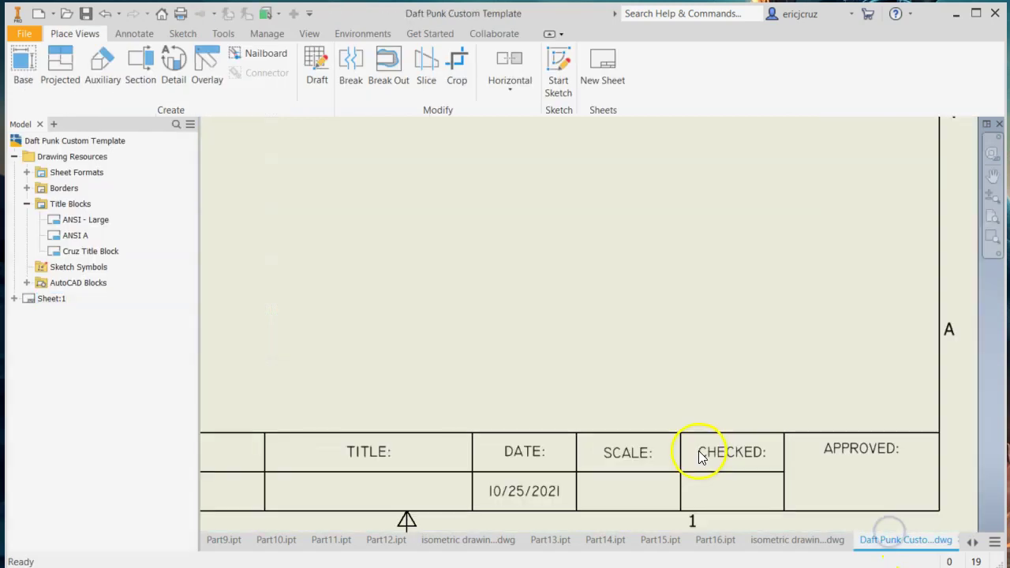
scroll(684, 462, "down", 4)
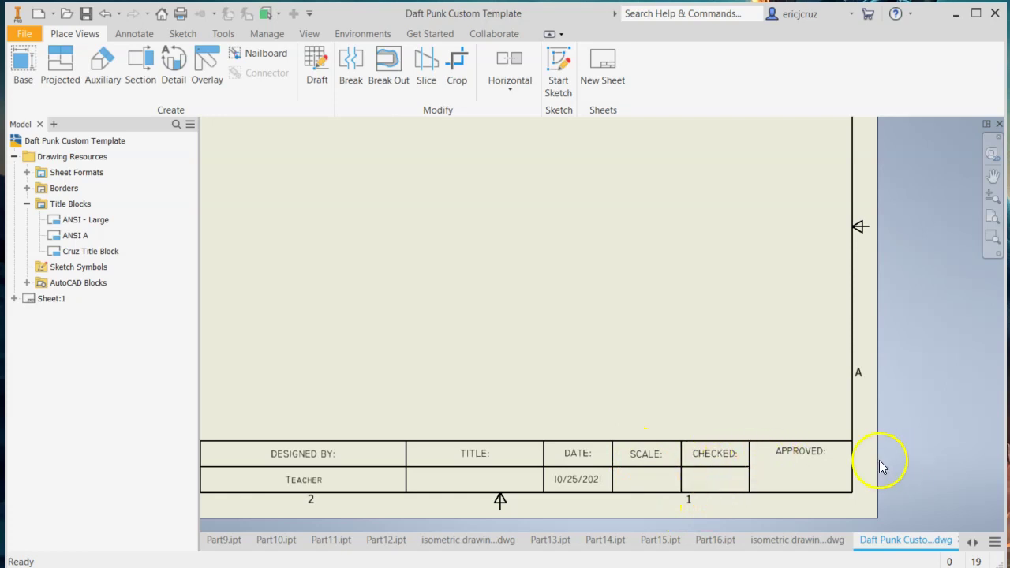
scroll(814, 453, "up", 3)
middle_click_drag(813, 453, 785, 335)
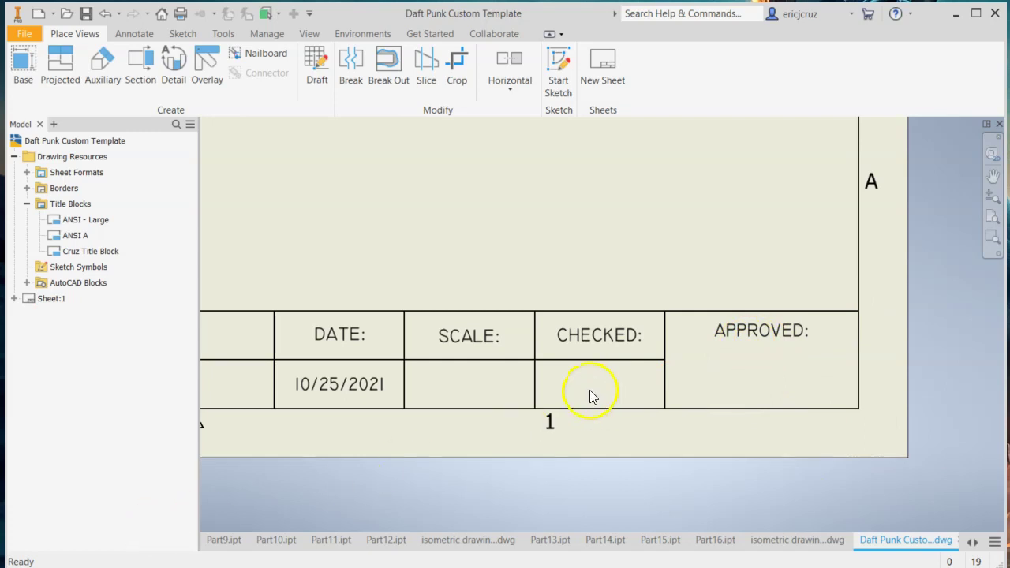
scroll(590, 390, "down", 3)
Step: Check the drawing's export formats for the PDF option, leave without exporting, and review the whole sheet
left_click(25, 35)
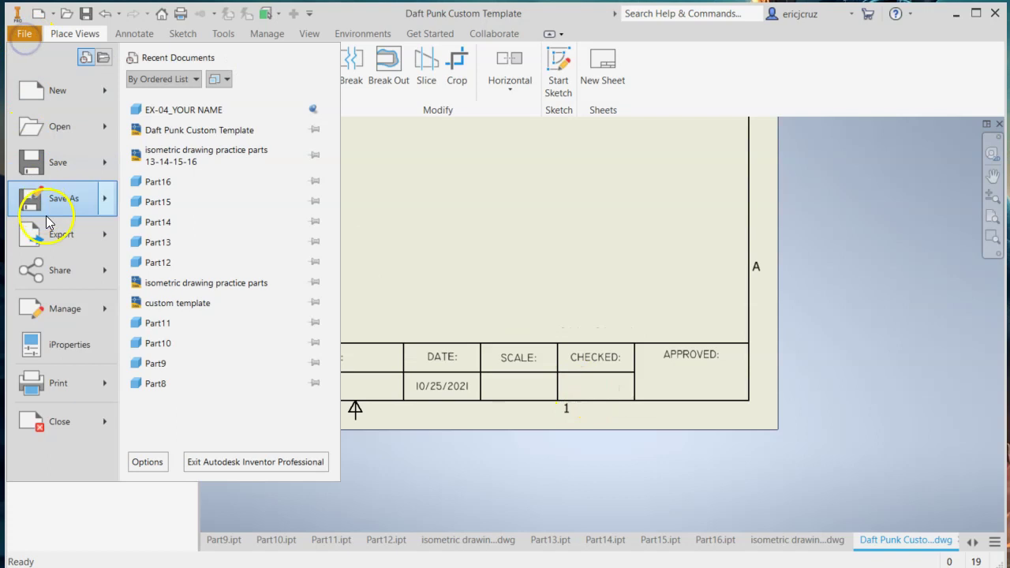
mouse_move(57, 229)
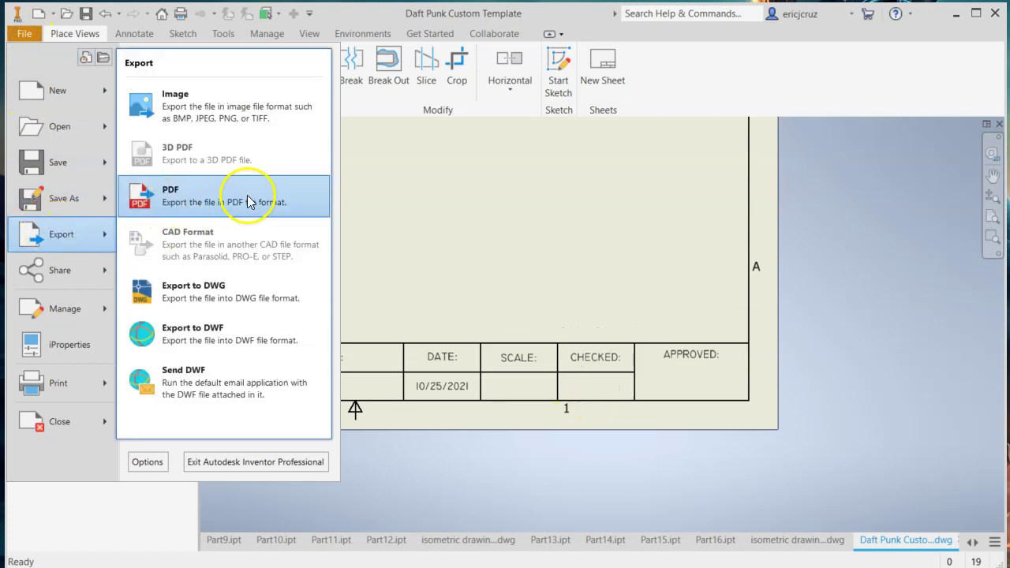
left_click(529, 256)
scroll(542, 339, "down", 3)
mouse_move(542, 339)
middle_mouse_down()
mouse_move(701, 473)
mouse_move(692, 442)
middle_mouse_up()
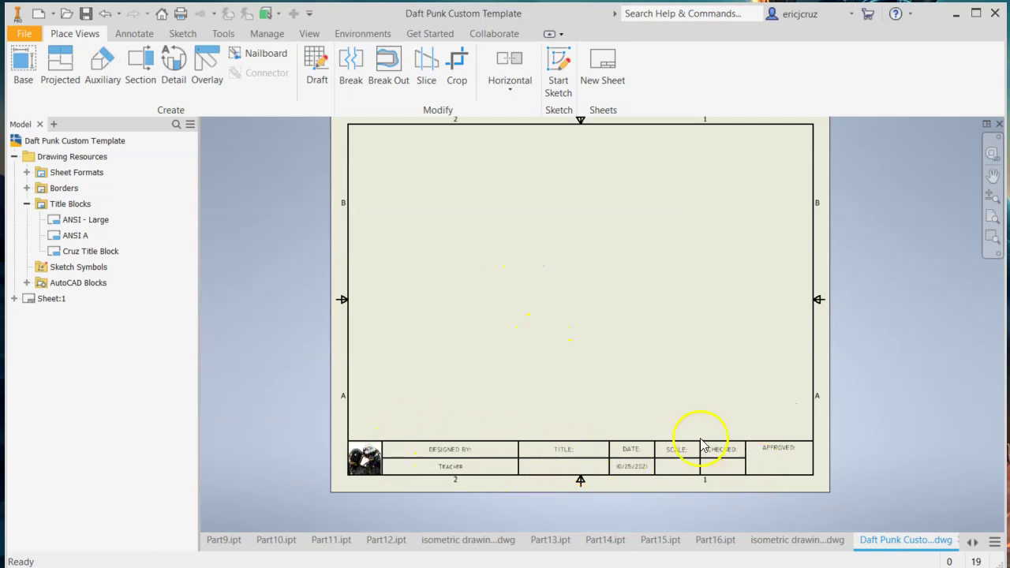